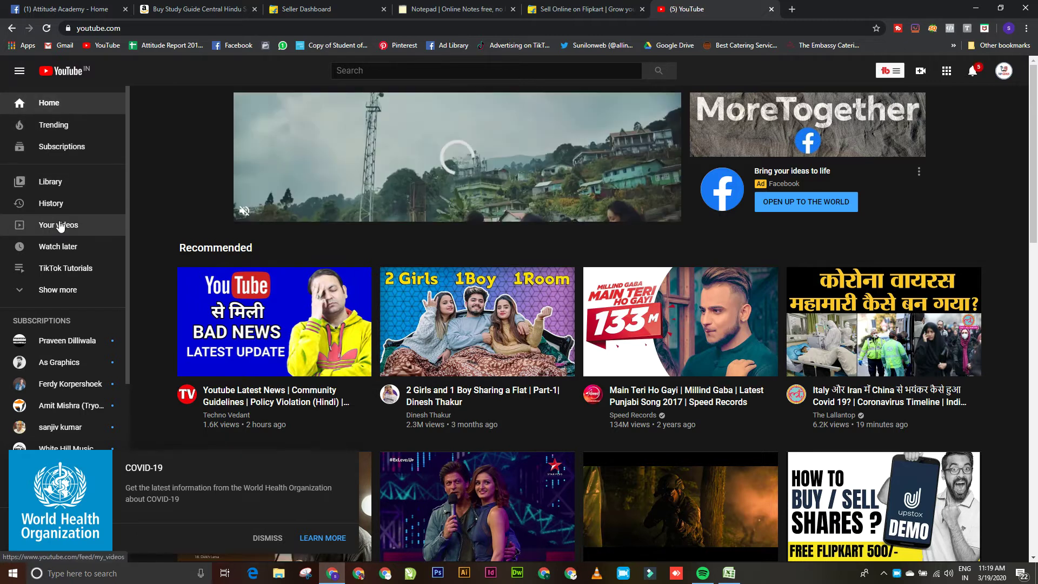
Step: Open the Top Gurus channel's Your videos page and scroll through its uploaded videos
click(60, 224)
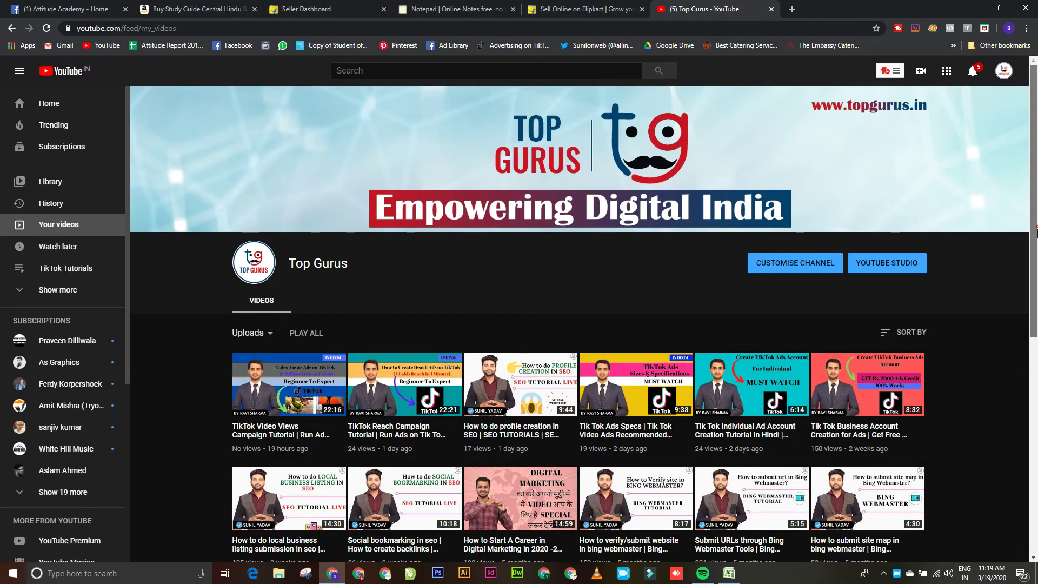
drag(1035, 232, 1035, 319)
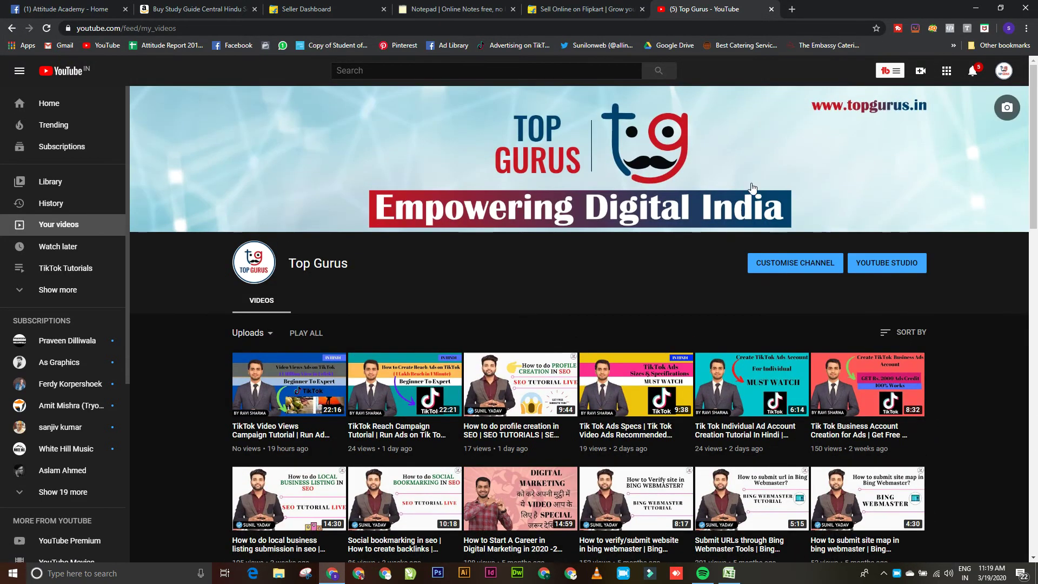
Step: On the Flipkart Sell Online page, bring up the Log In form for existing sellers
click(595, 6)
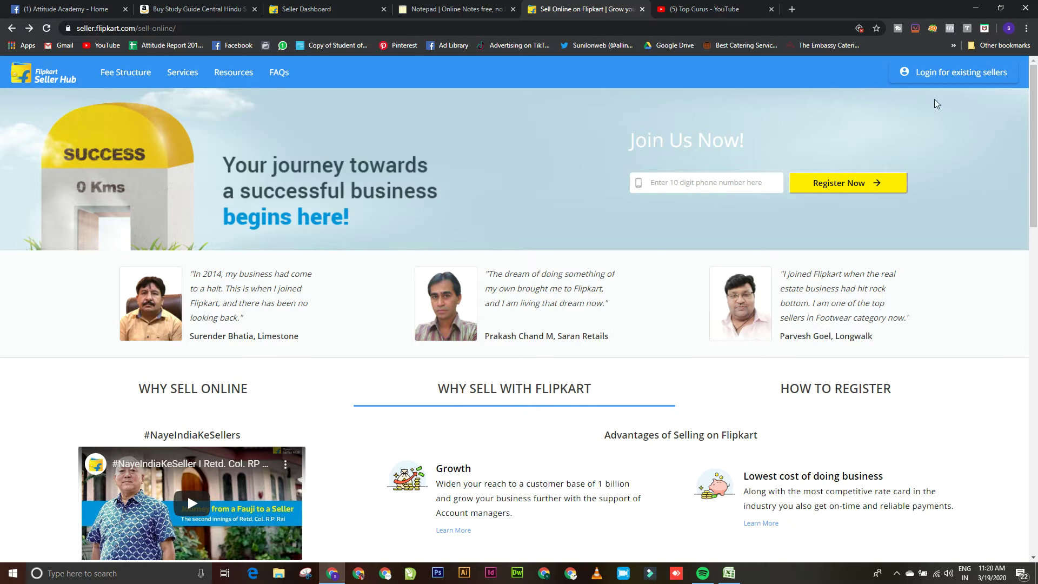
click(966, 75)
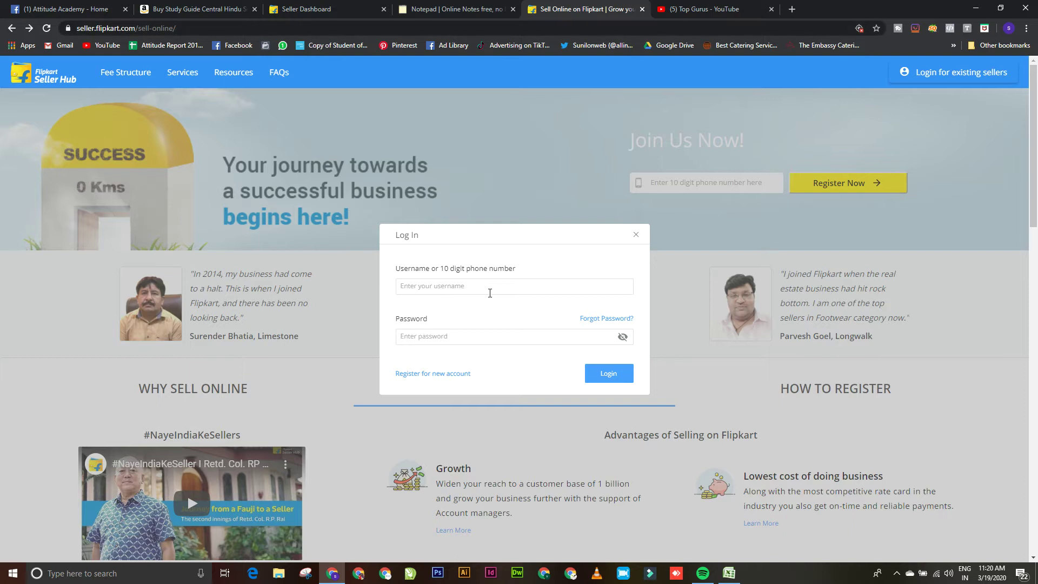
Step: In a new tab, search Google for 'flipkart seller login' and open the Flipkart Seller result
click(791, 10)
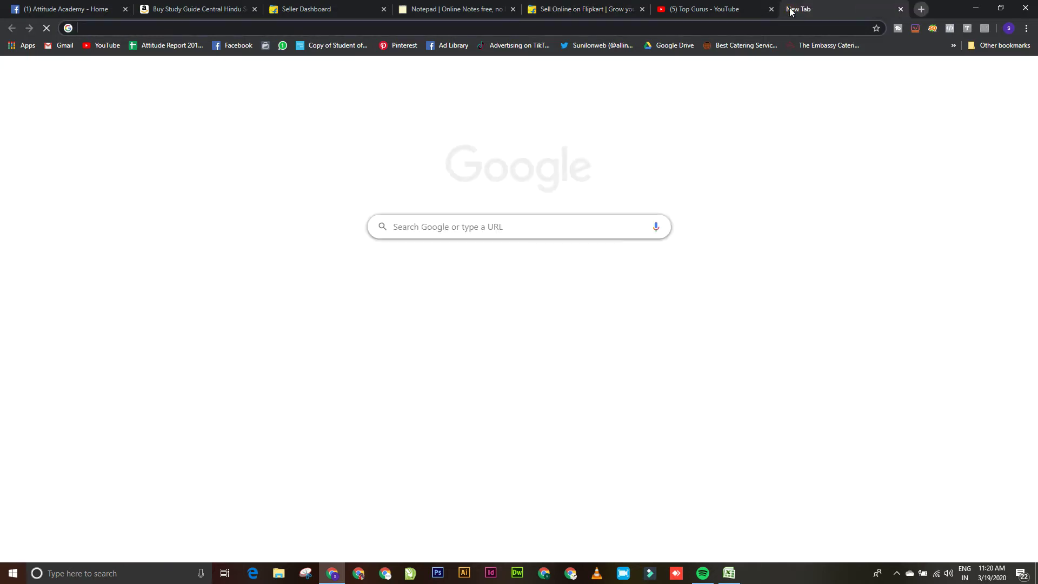
text(FLIP)
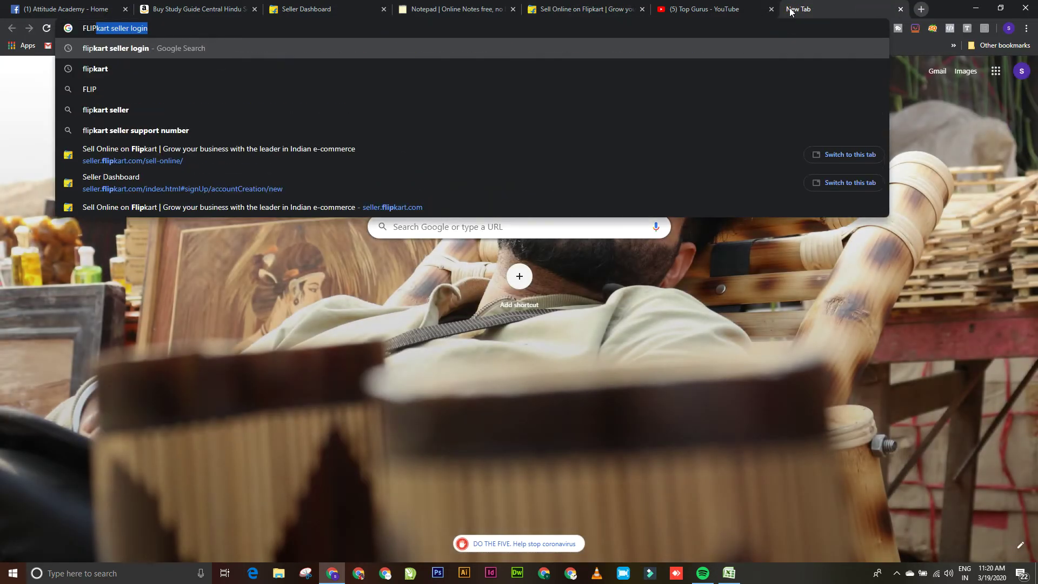
key(Right)
key(Return)
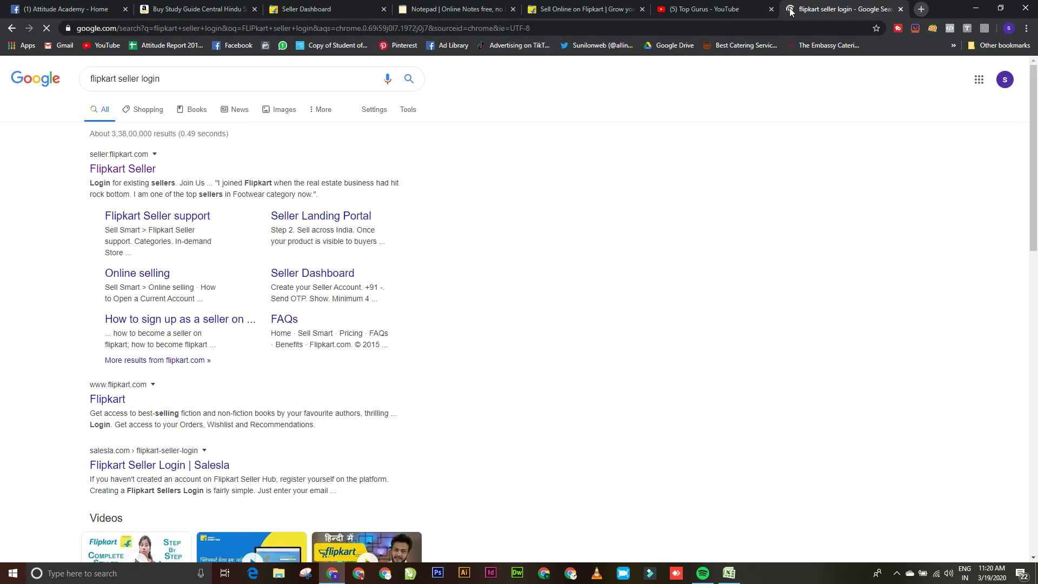
click(109, 181)
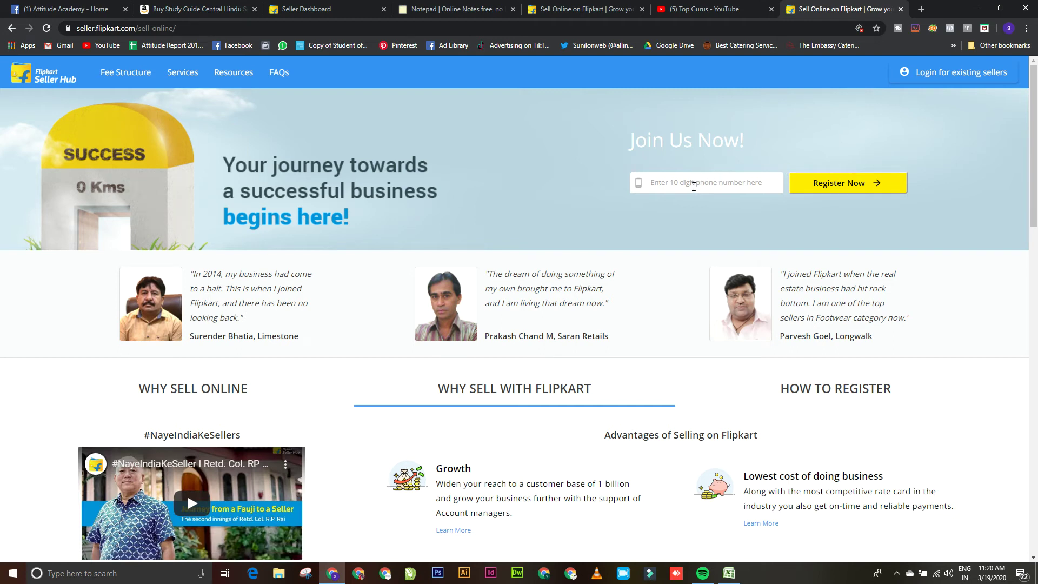
Step: On the new seller registration form, enter the saved e-mail and the mobile number, and request an OTP
click(947, 74)
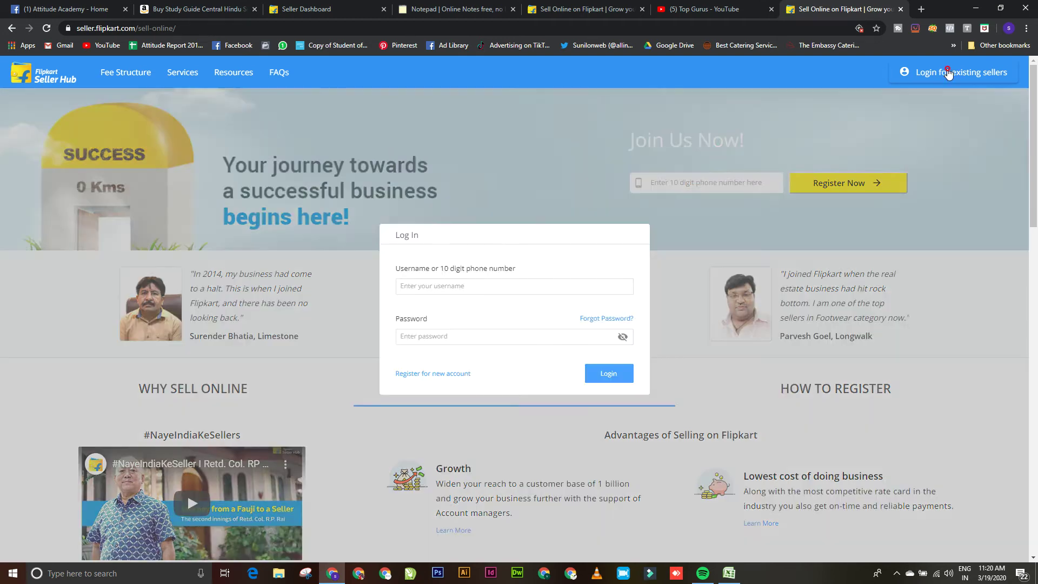
click(438, 375)
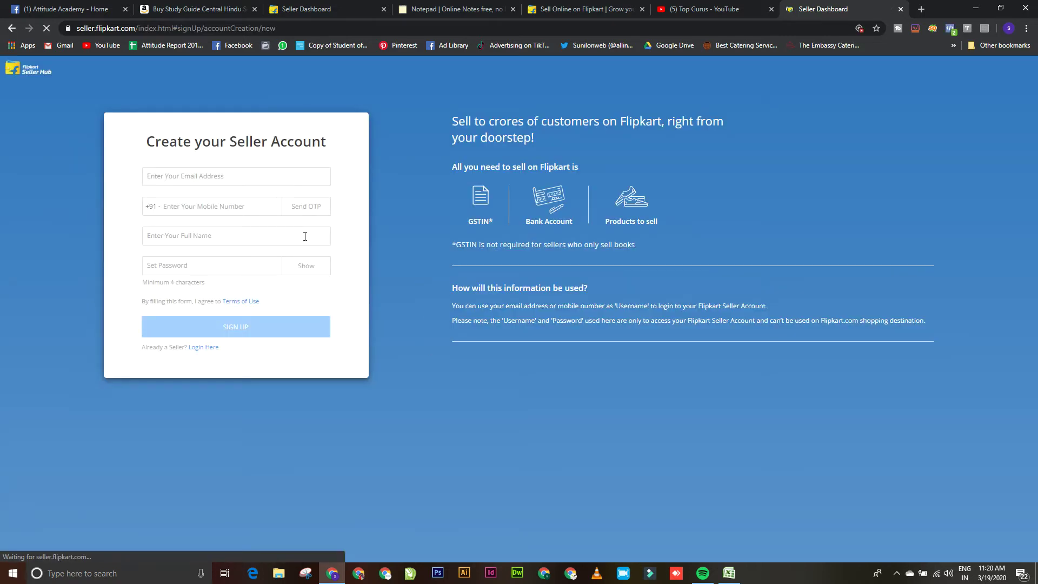
click(245, 176)
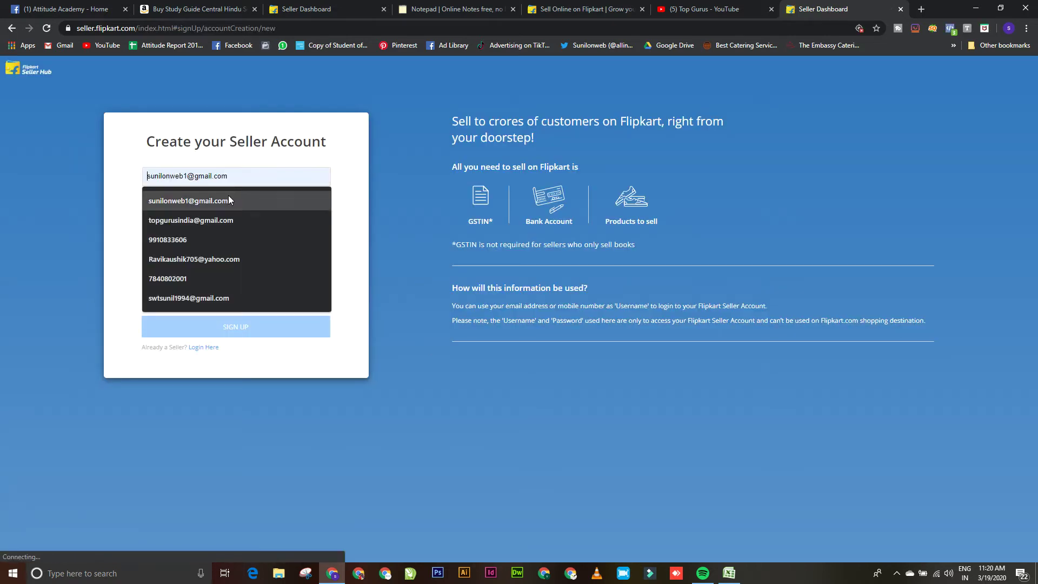
click(228, 196)
click(208, 204)
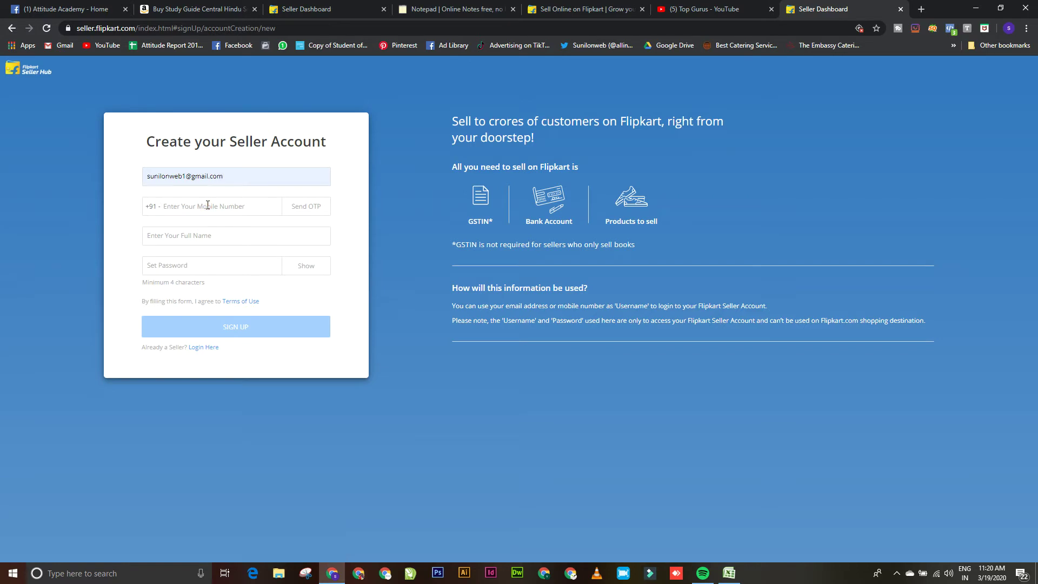
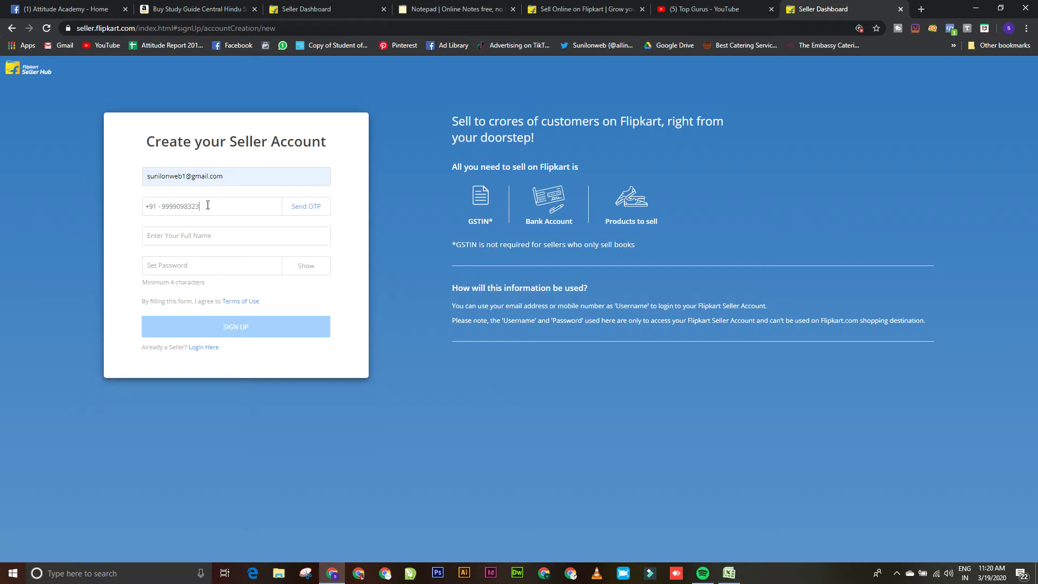
click(306, 207)
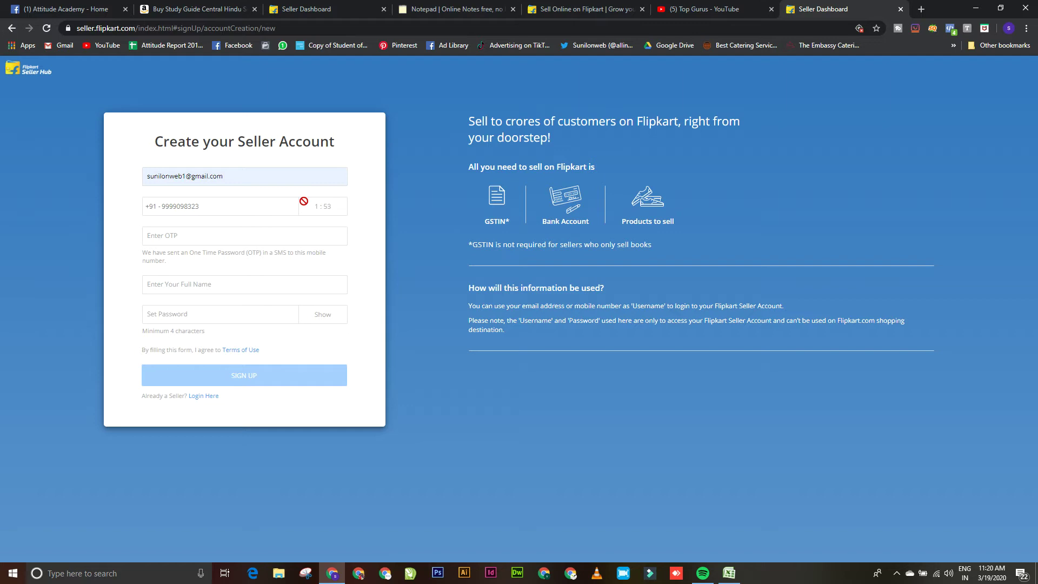
Step: Enter the received OTP, full name CREATIVE AGENCY and an account password, then sign up
click(236, 235)
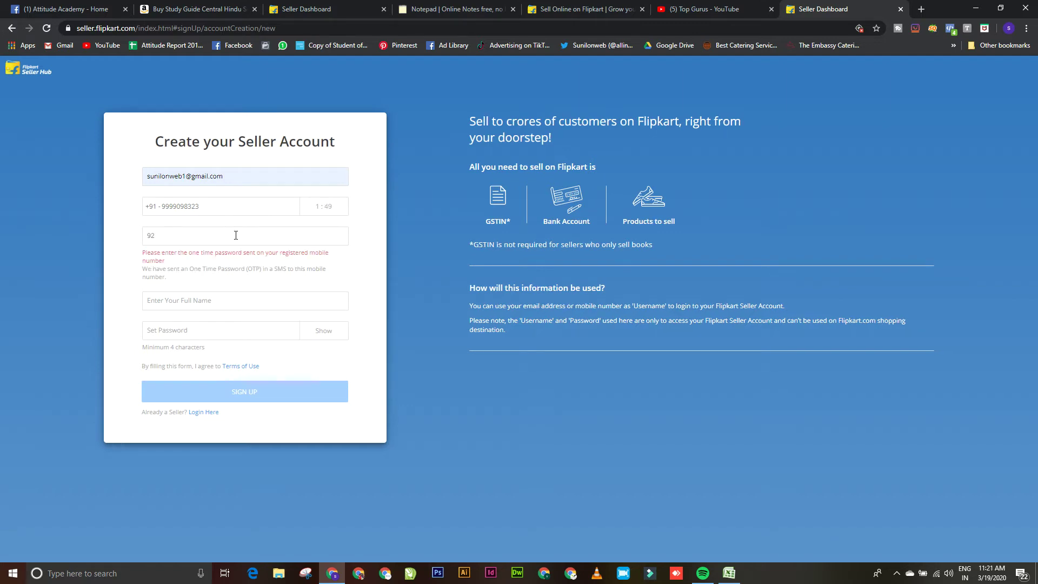
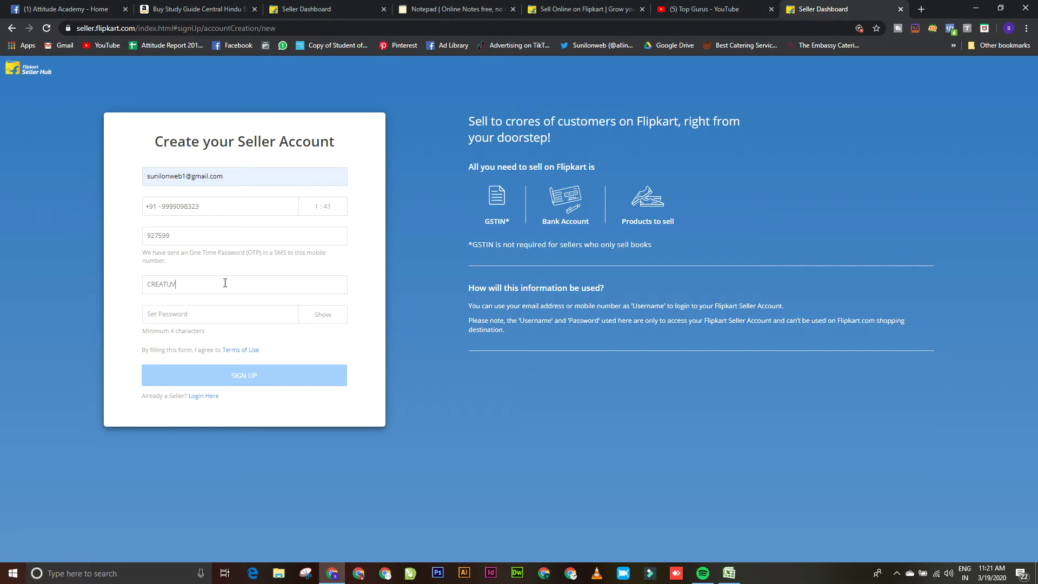
key(BackSpace)
key(BackSpace)
click(221, 315)
text(***)
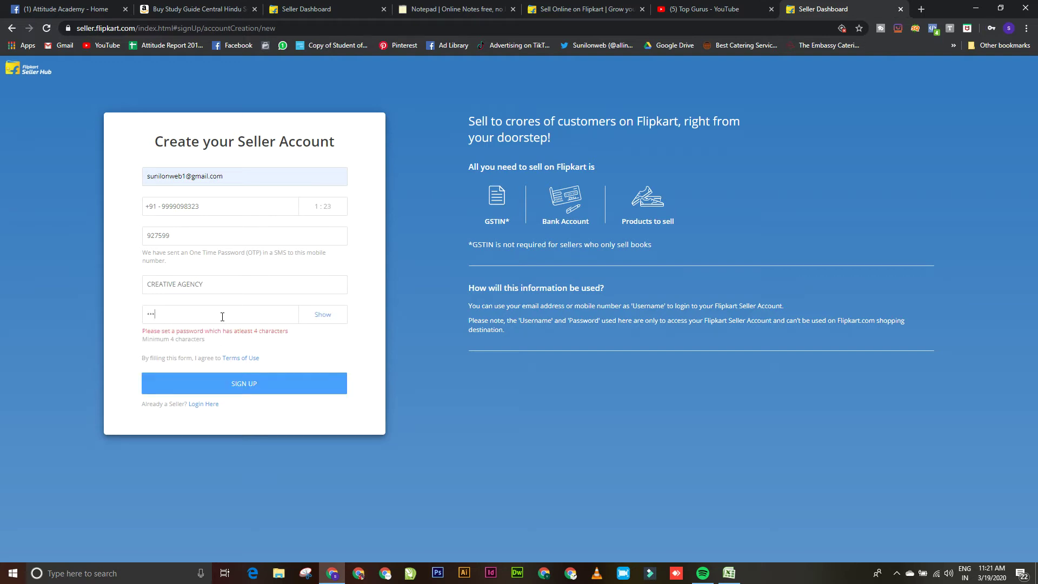
text(*******)
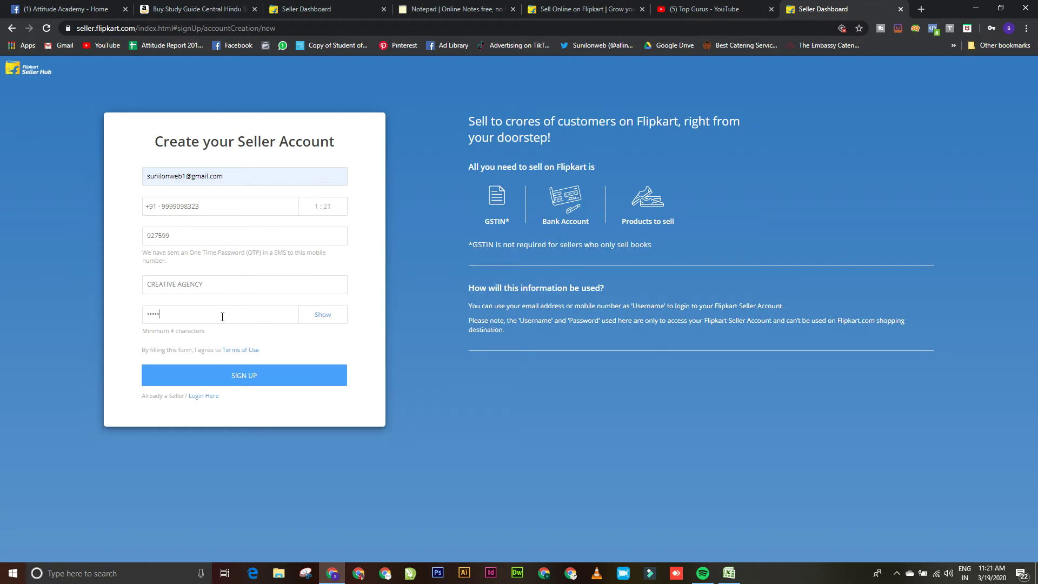
click(261, 380)
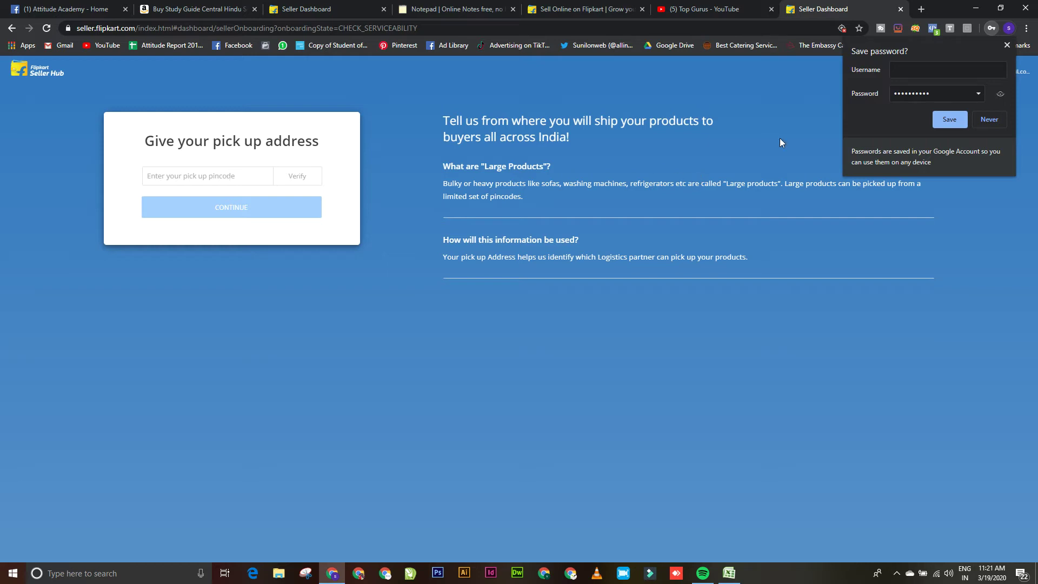
Step: Dismiss the save-password prompt and verify the Ghaziabad pickup pincode is serviceable
click(1006, 46)
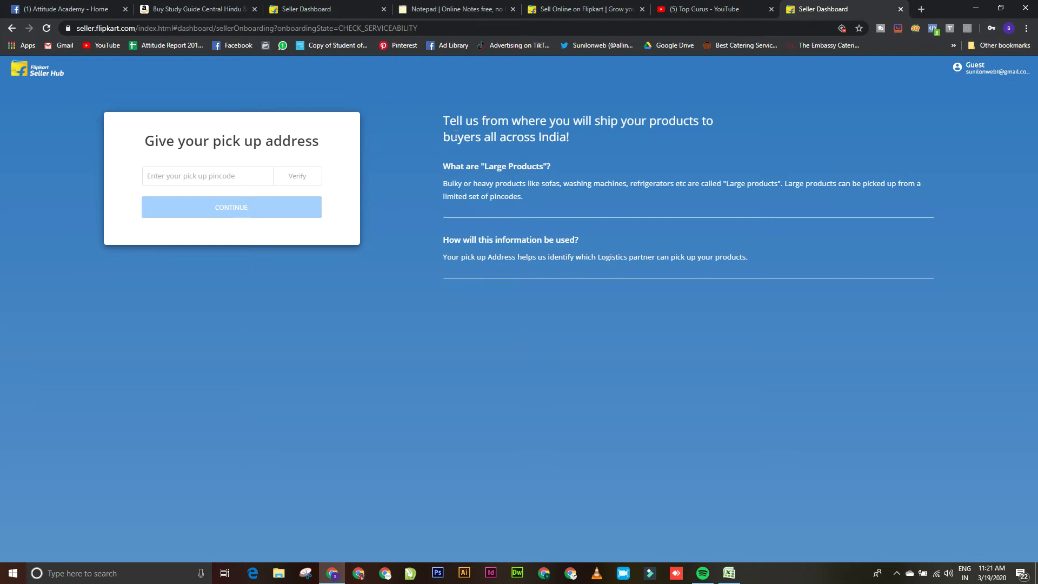
click(217, 177)
text(201)
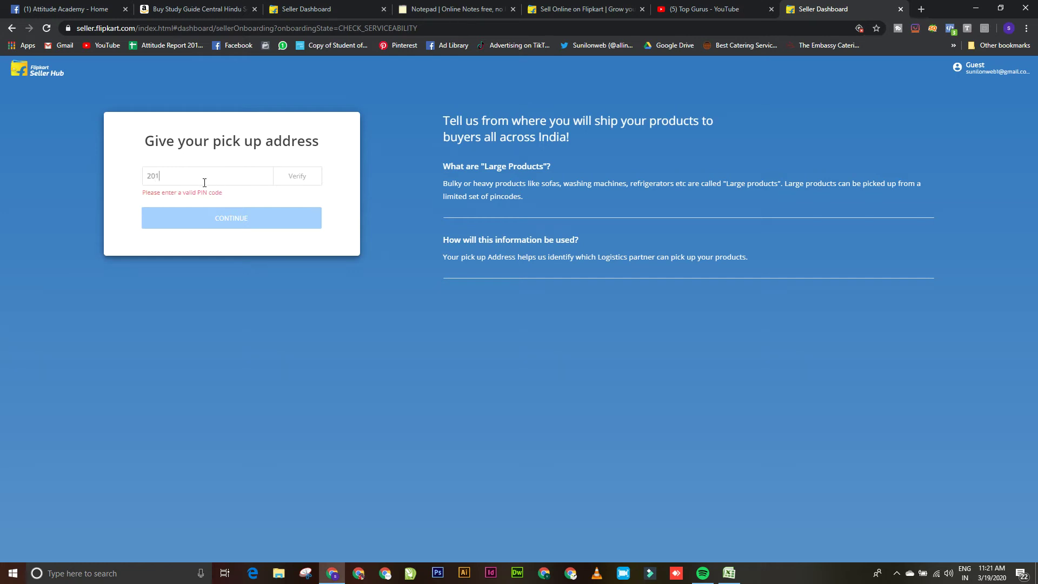
text(102)
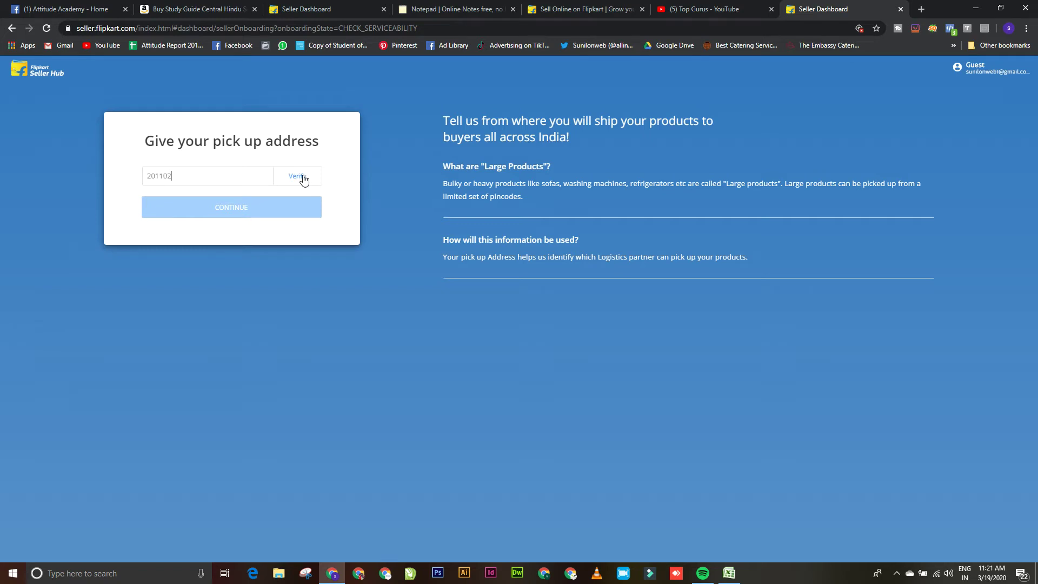
click(300, 176)
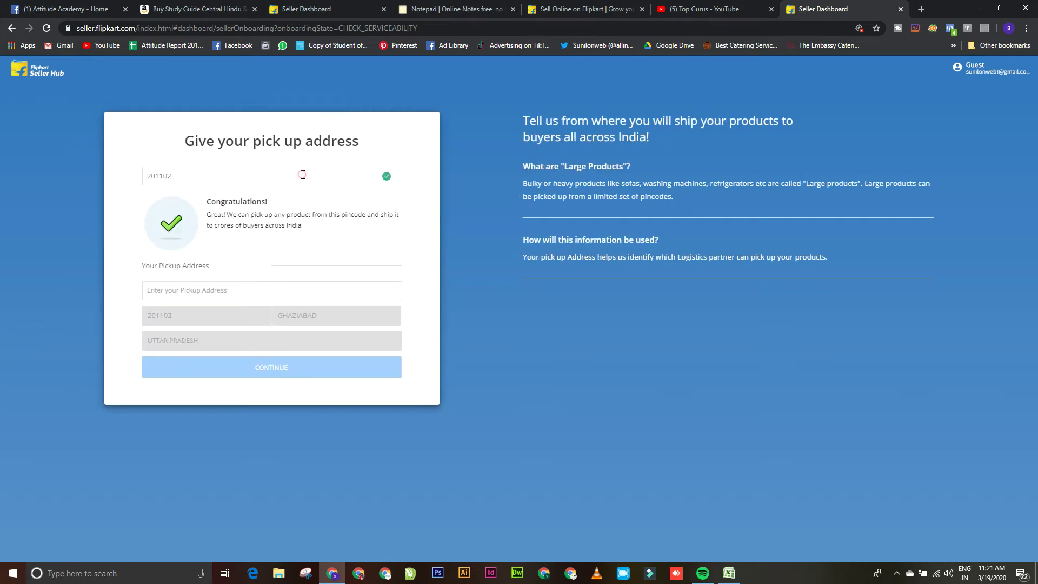
Step: Enter the pickup street address and submit it
click(205, 295)
text(D-)
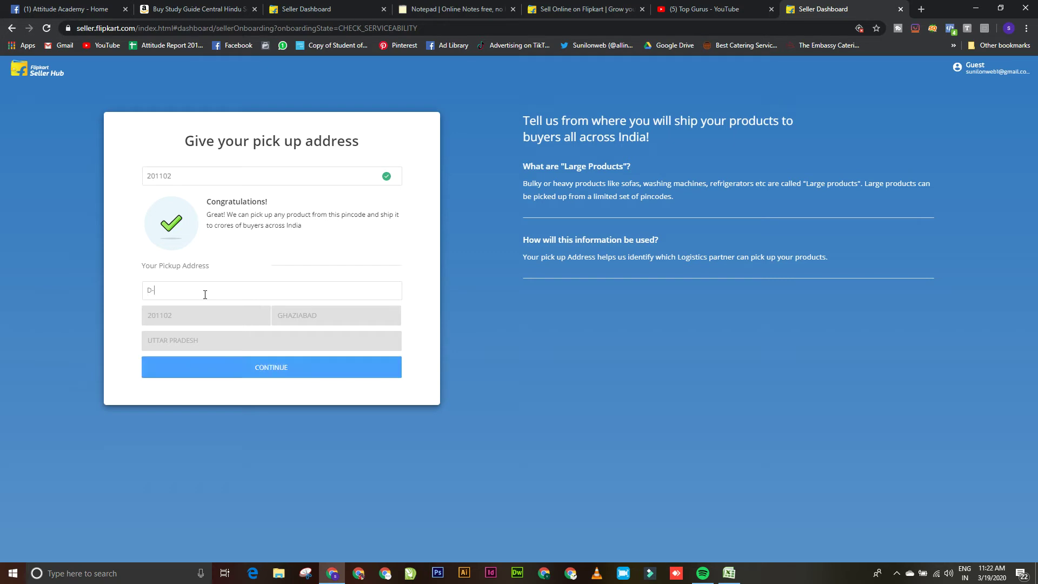
key(BackSpace)
key(BackSpace)
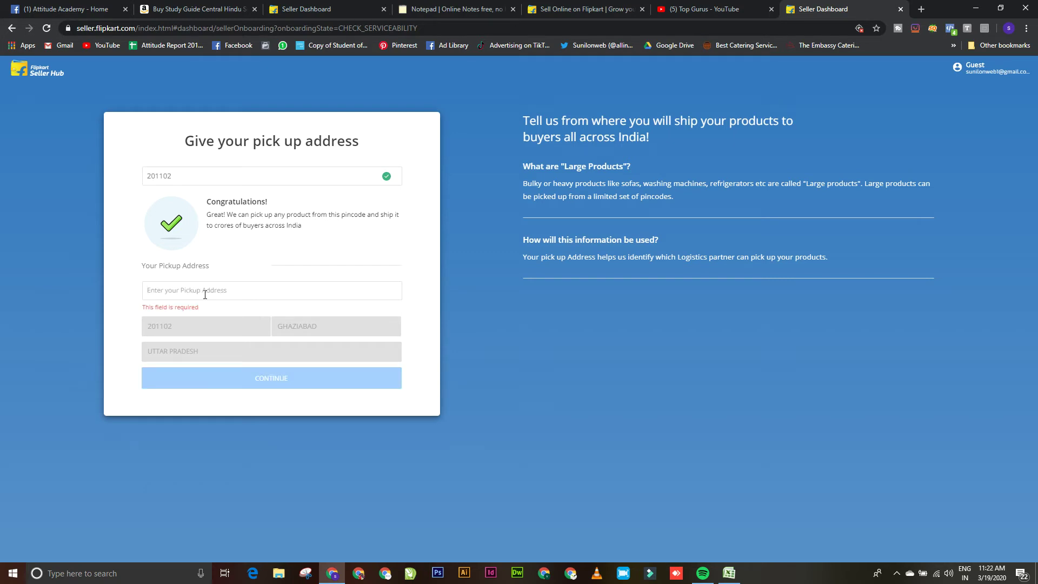
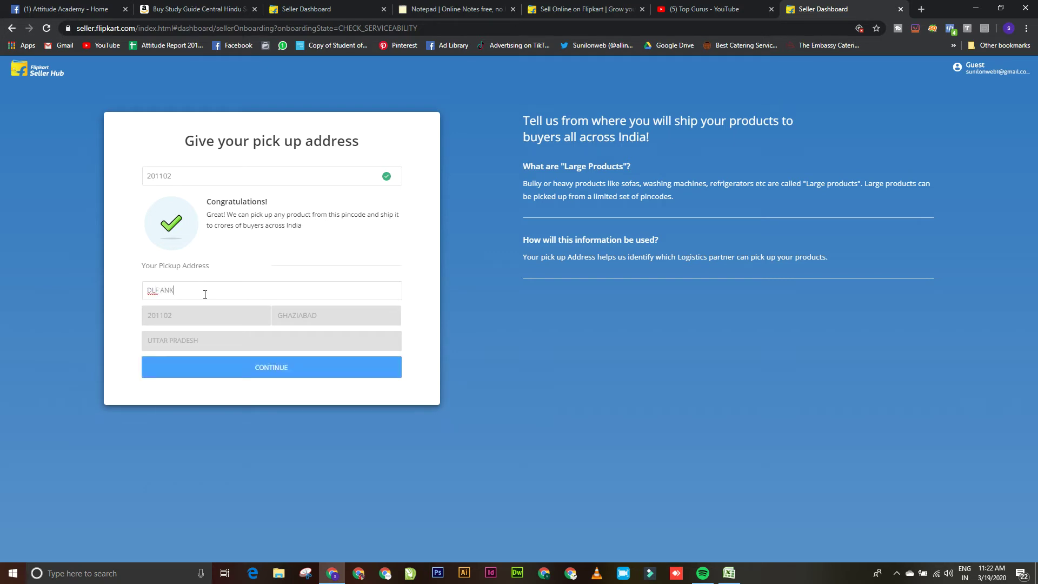
click(254, 367)
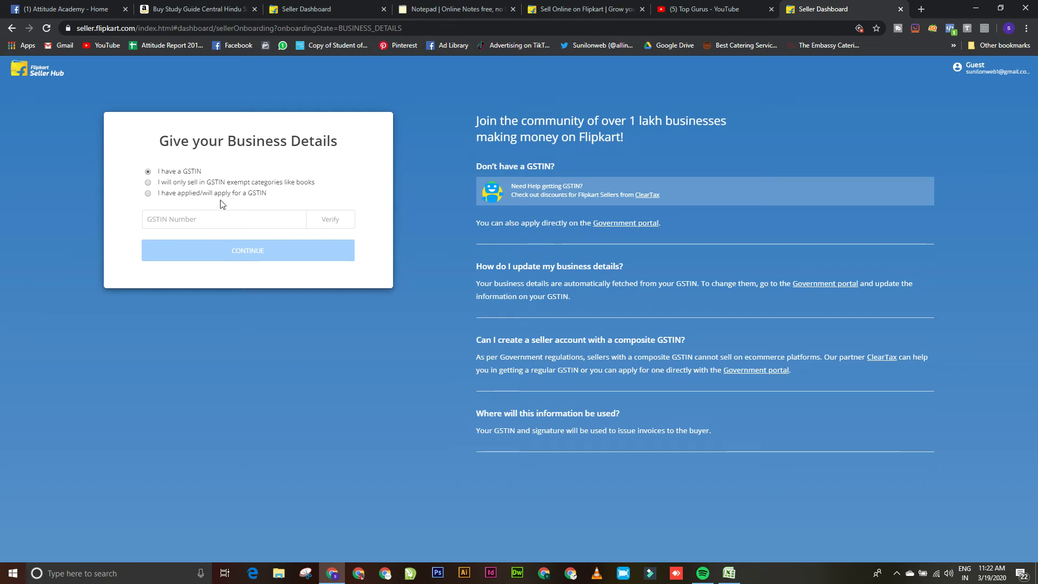
Step: Copy the GST number from the online notepad and return to the business details form
click(178, 219)
click(454, 8)
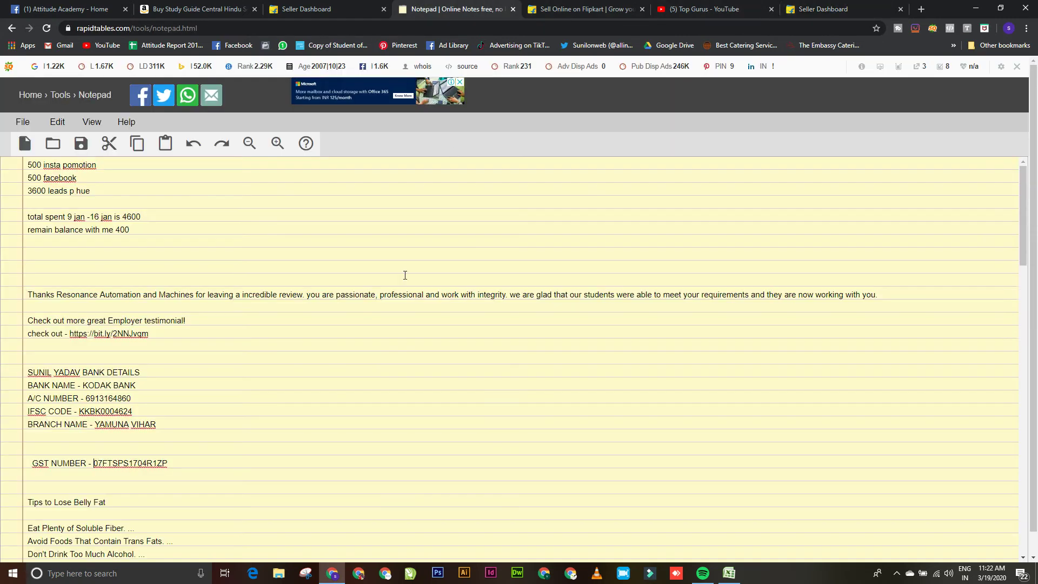
drag(170, 463, 95, 459)
key(ctrl+c)
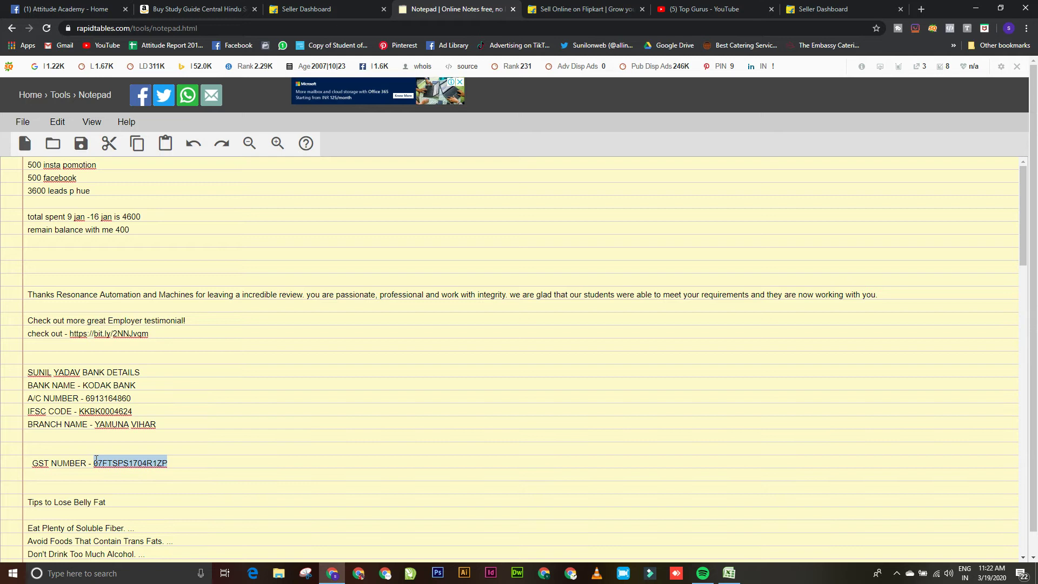
click(819, 9)
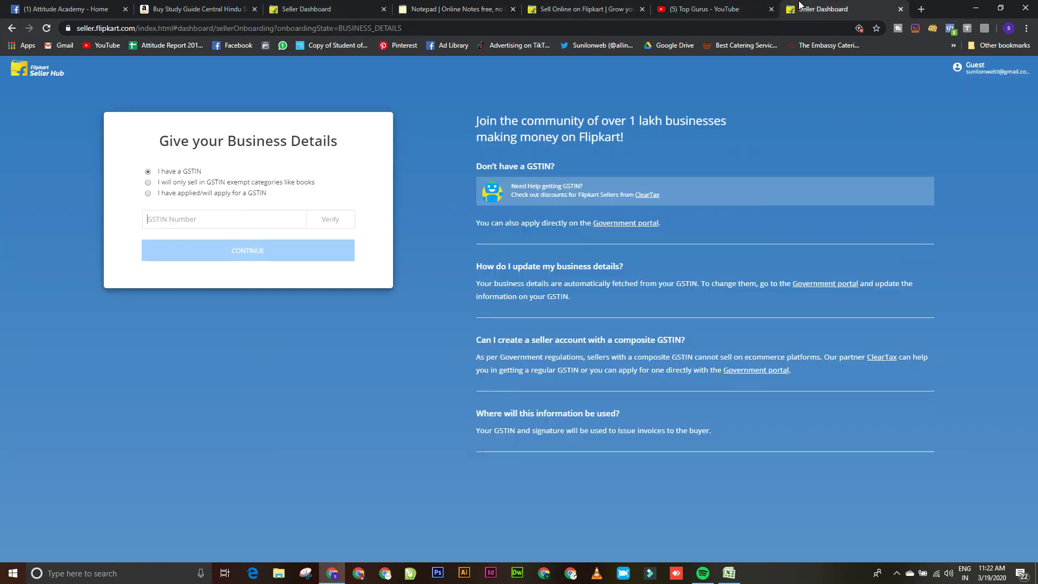
Step: Paste the GST number into the GSTIN field and verify it
key(ctrl+v)
click(332, 219)
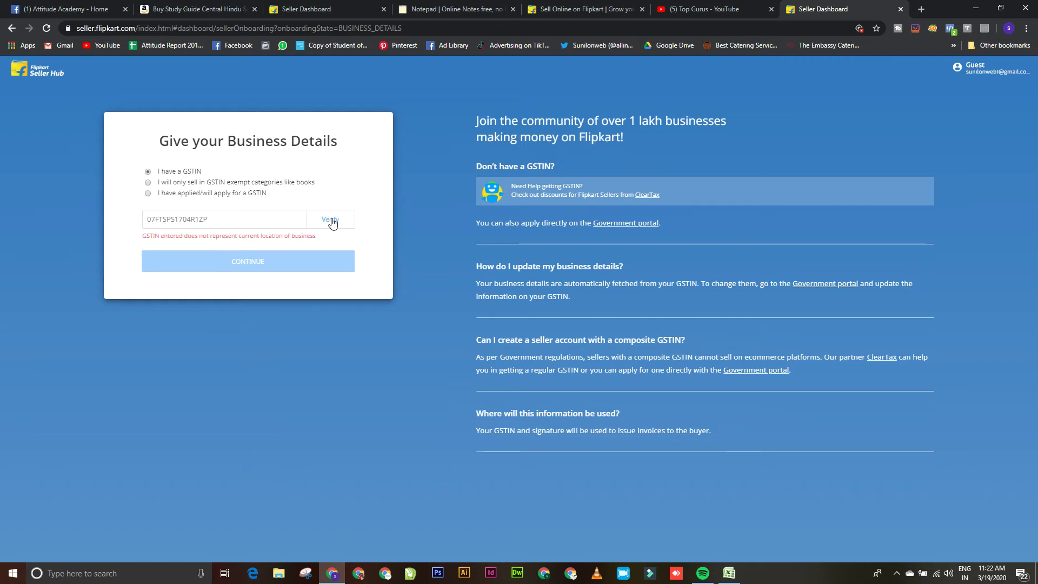
click(235, 224)
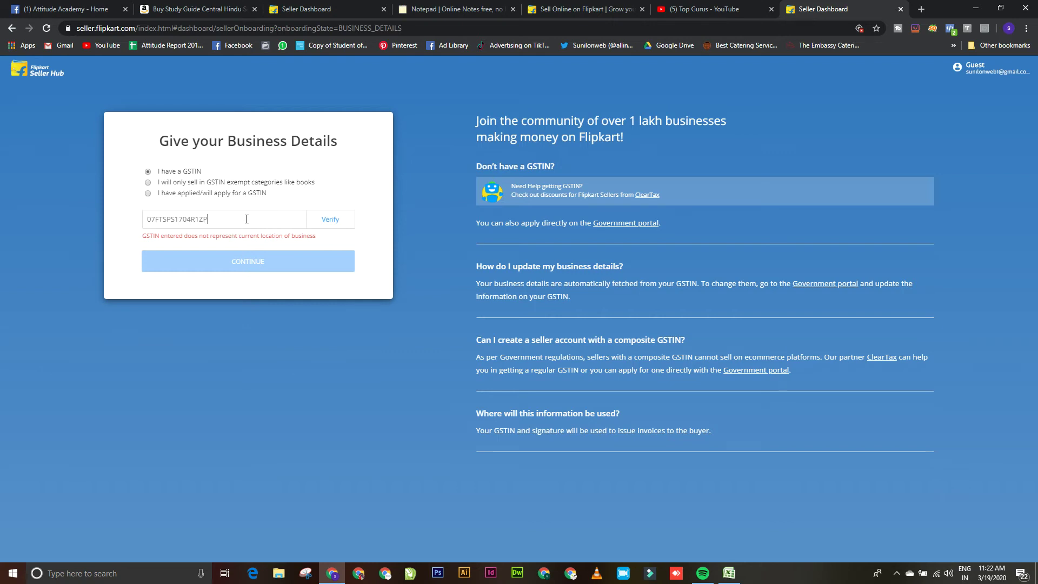
Step: Reload the business details form, choose 'I have applied/will apply for a GSTIN', and continue
click(11, 31)
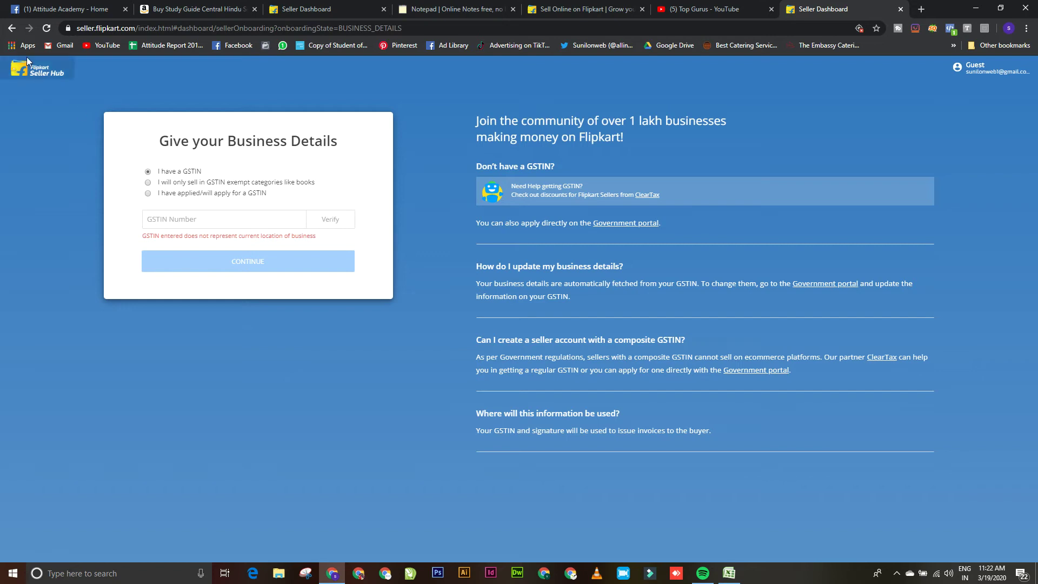
click(11, 28)
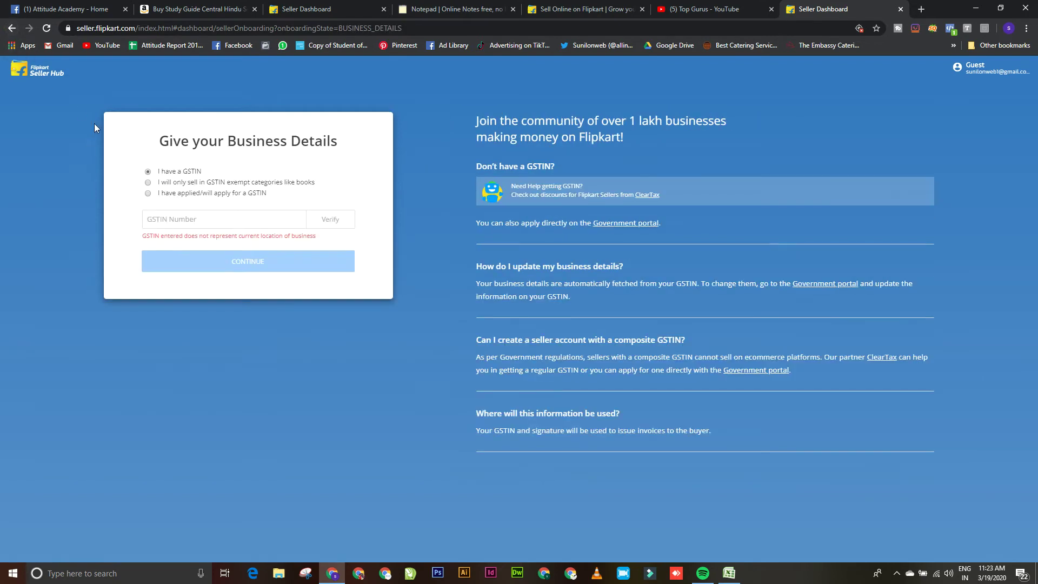
click(12, 32)
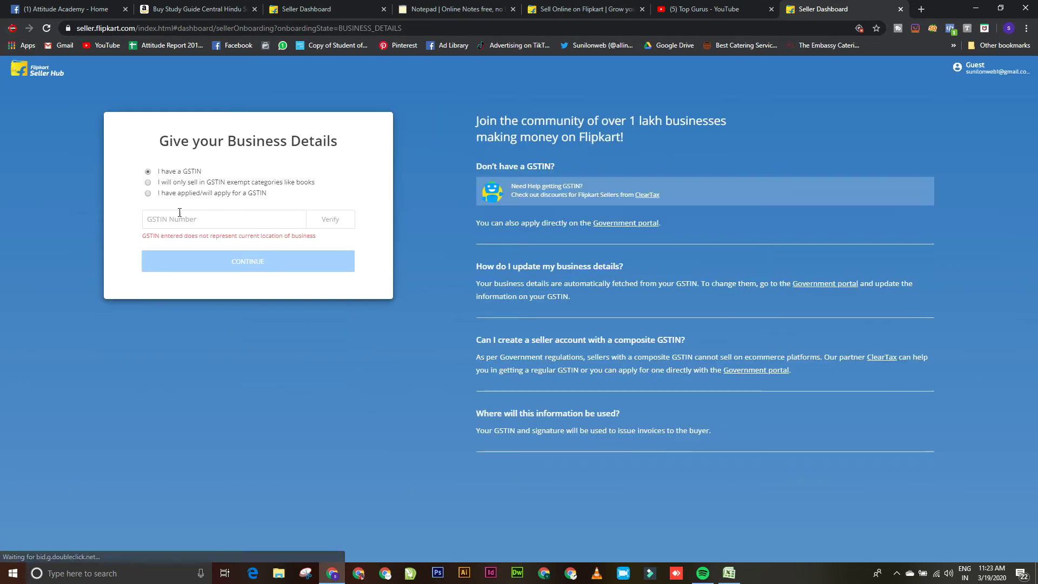
click(148, 183)
click(147, 194)
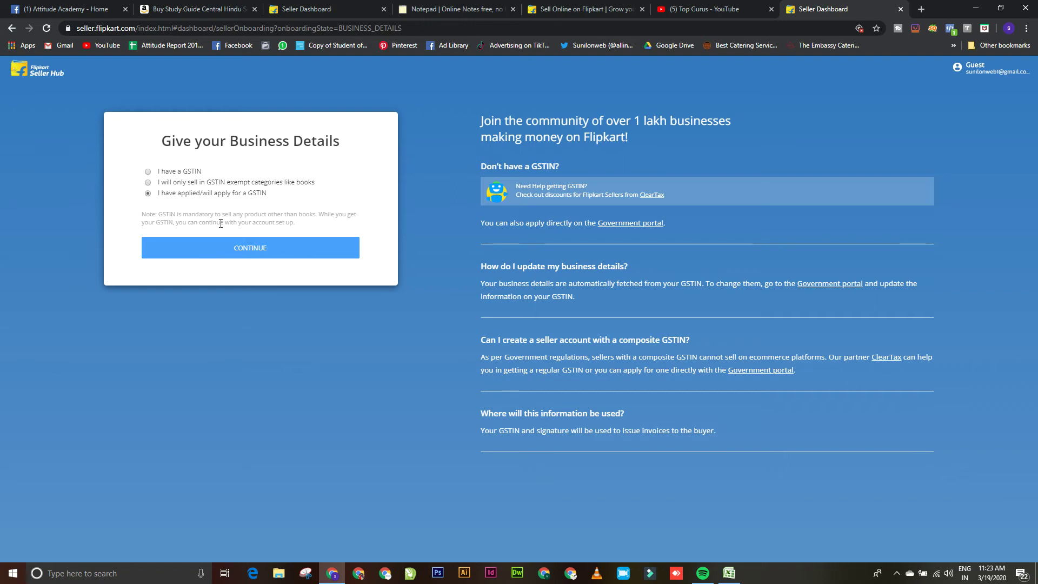
click(245, 248)
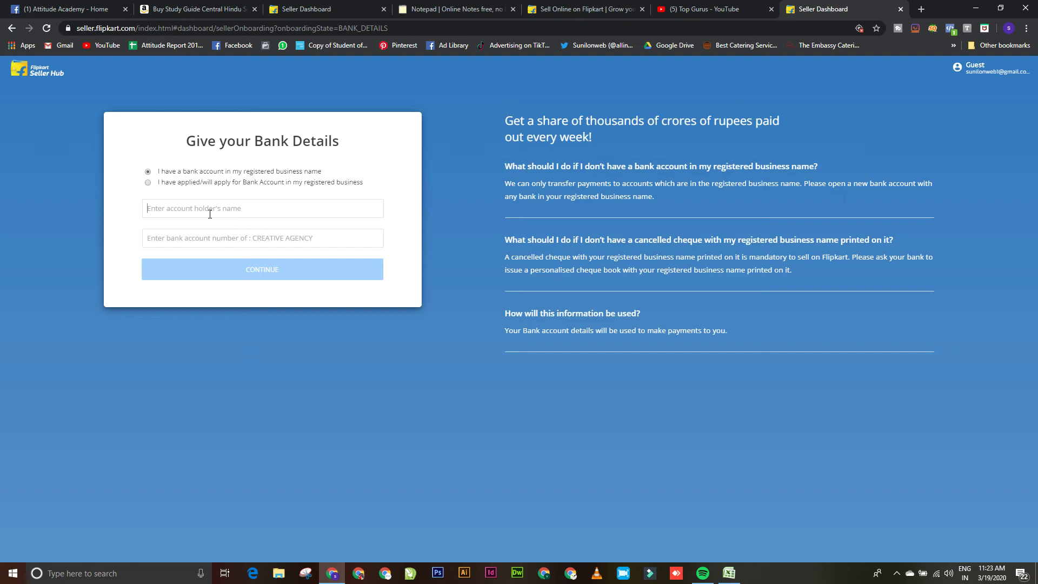
Step: Enter the account holder's name and paste the bank account number copied from the notes
click(207, 237)
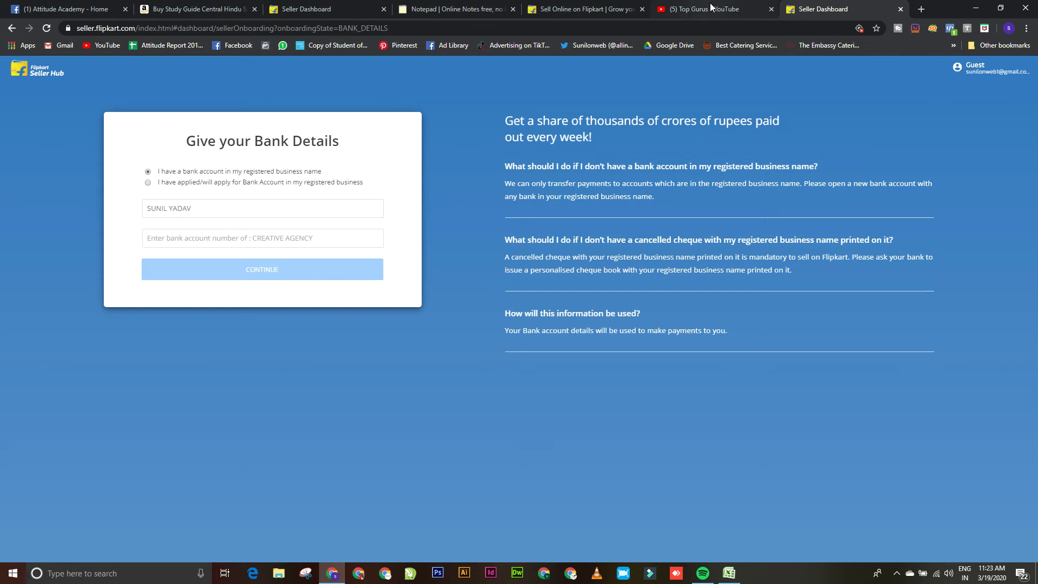
click(439, 6)
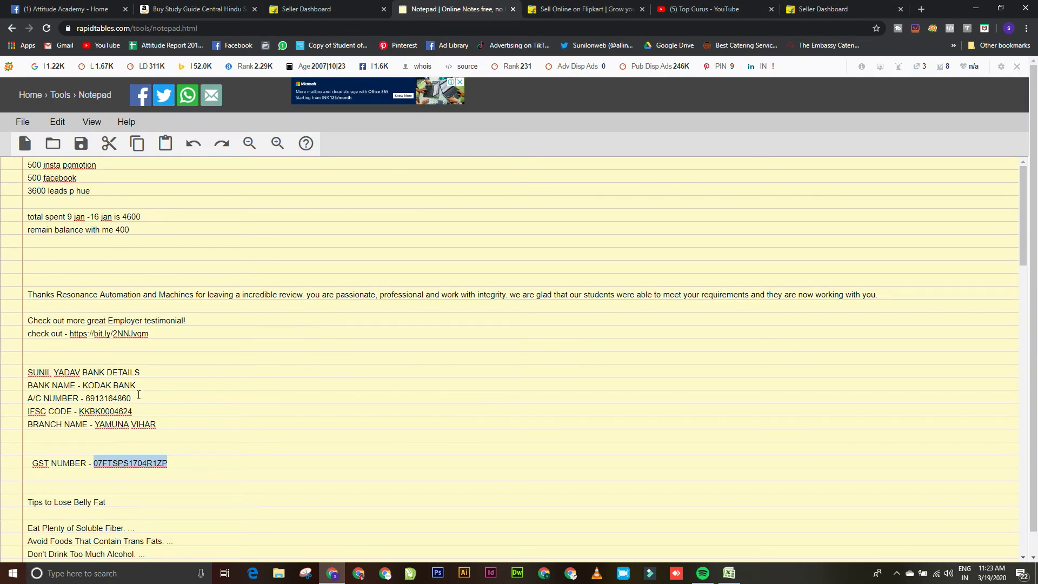
drag(132, 398, 88, 398)
key(ctrl+c)
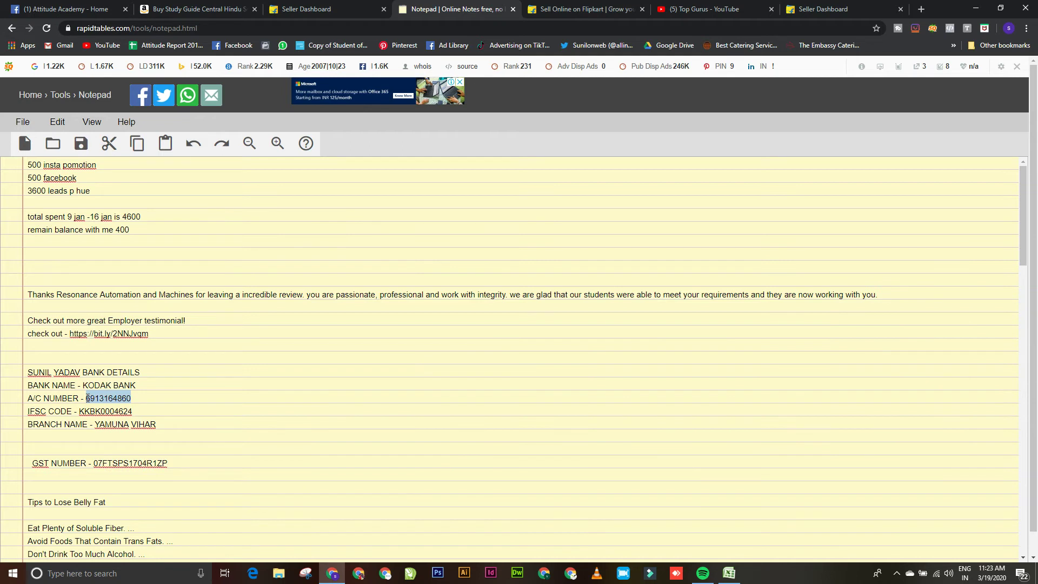
click(583, 8)
click(819, 9)
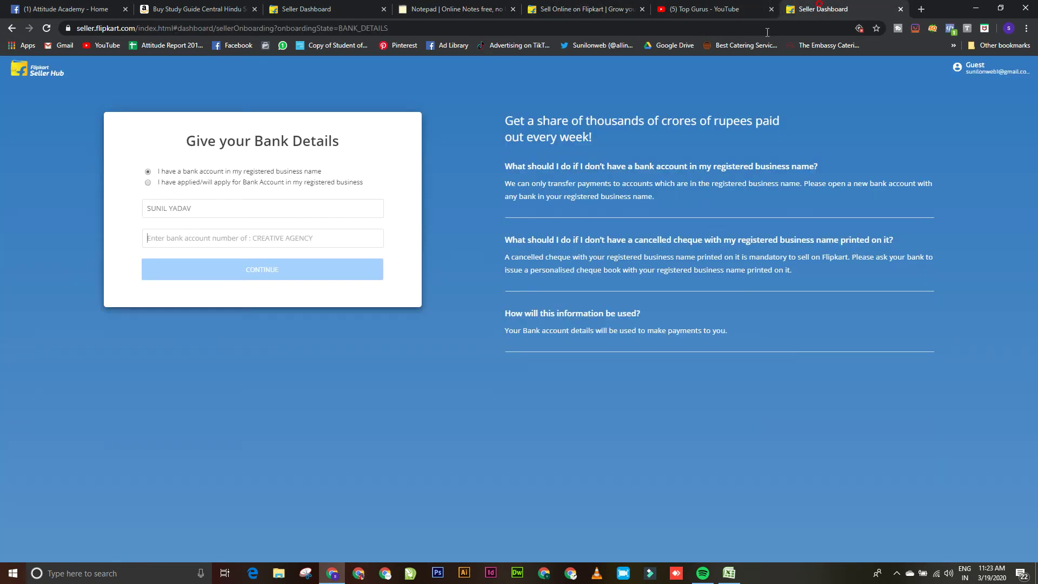
key(ctrl+v)
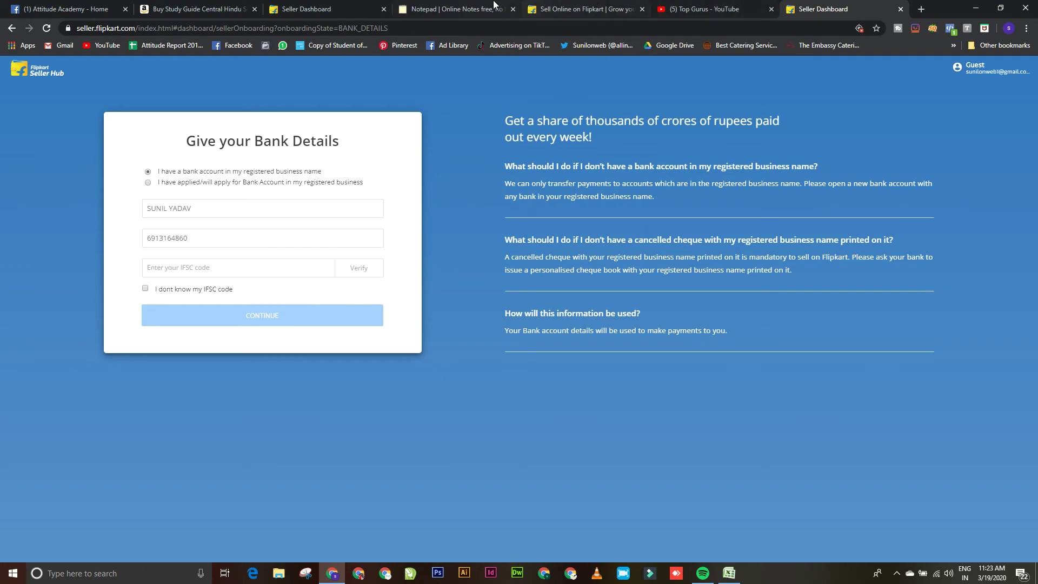
Step: Copy the IFSC code from the notes and paste it into the IFSC field
click(454, 9)
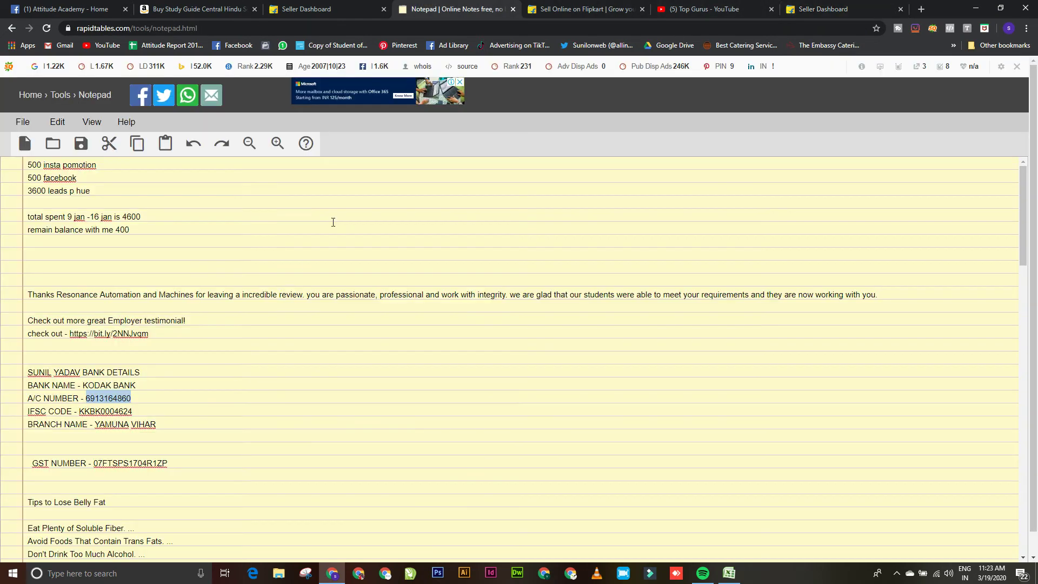
double_click(131, 411)
key(ctrl+c)
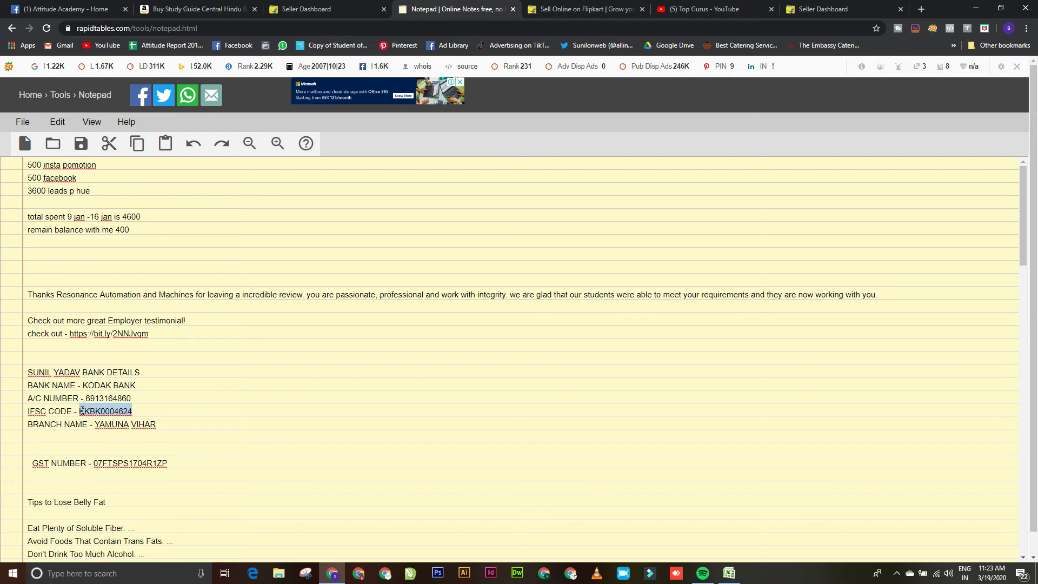
click(821, 8)
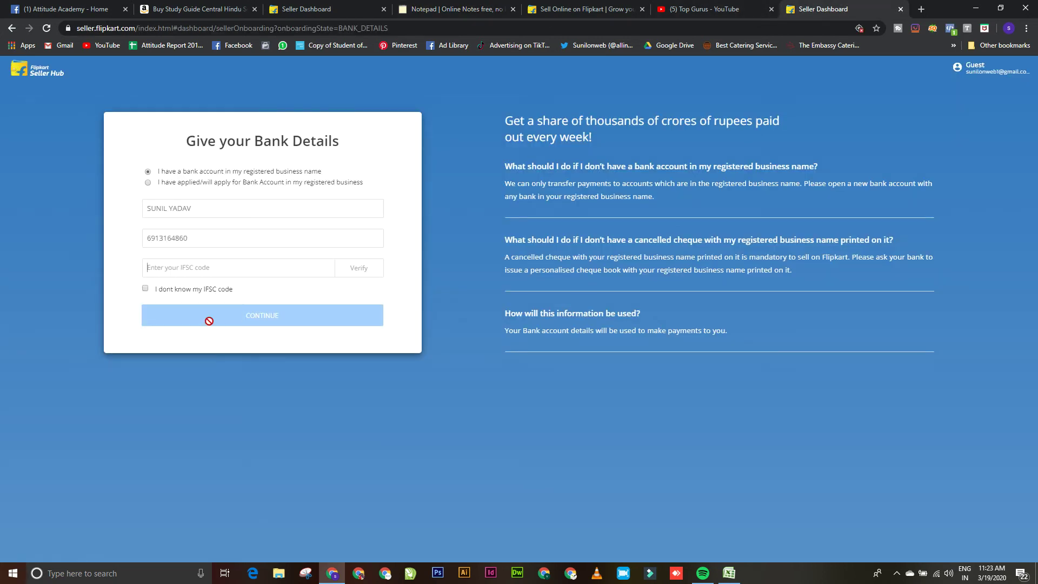
key(ctrl+v)
Step: Verify the IFSC code, defer the cancelled cheque upload, submit the bank details, then open Gmail in a new tab
click(358, 267)
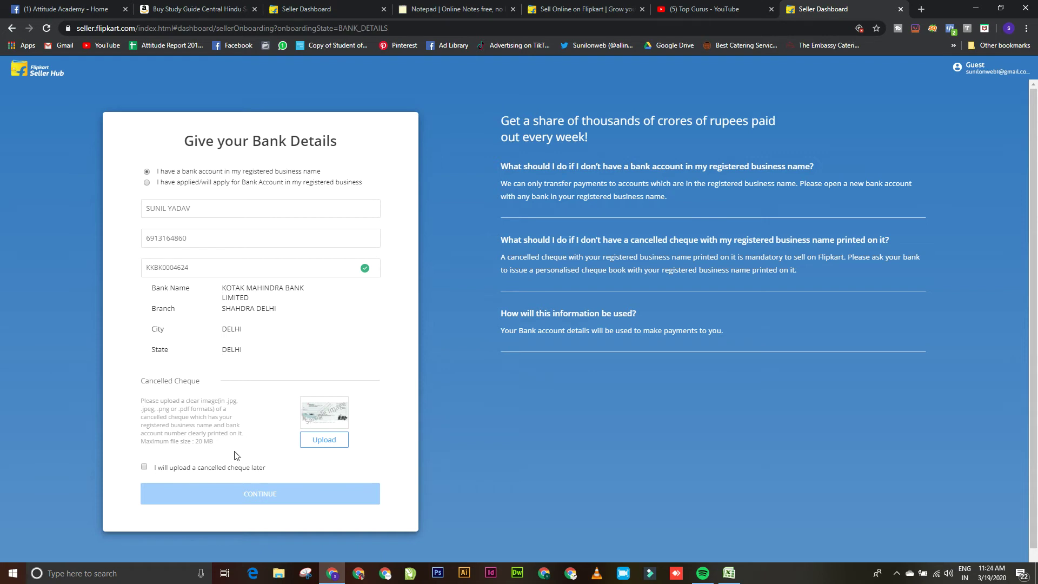
click(145, 468)
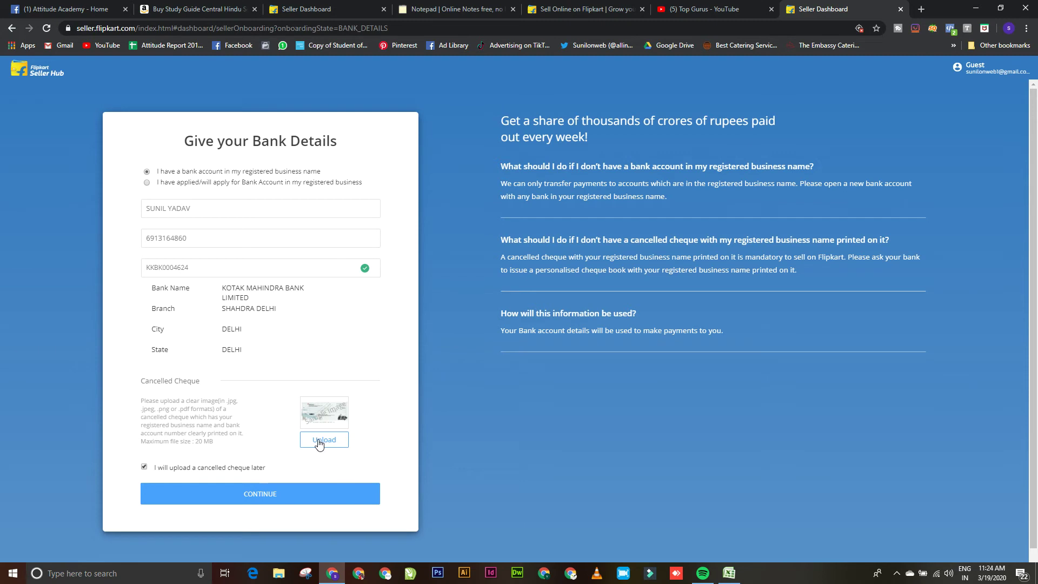
click(292, 496)
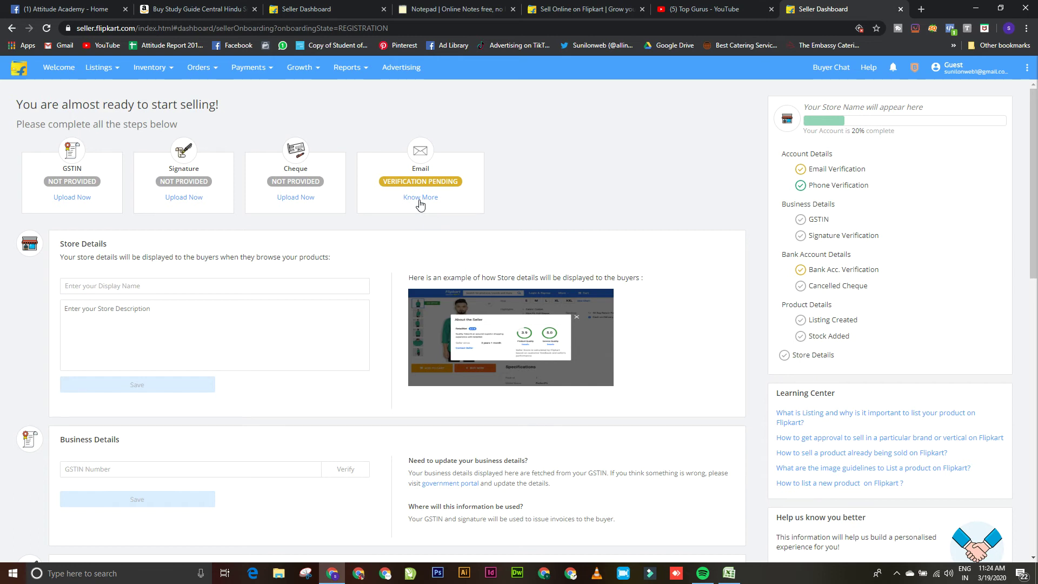
click(921, 9)
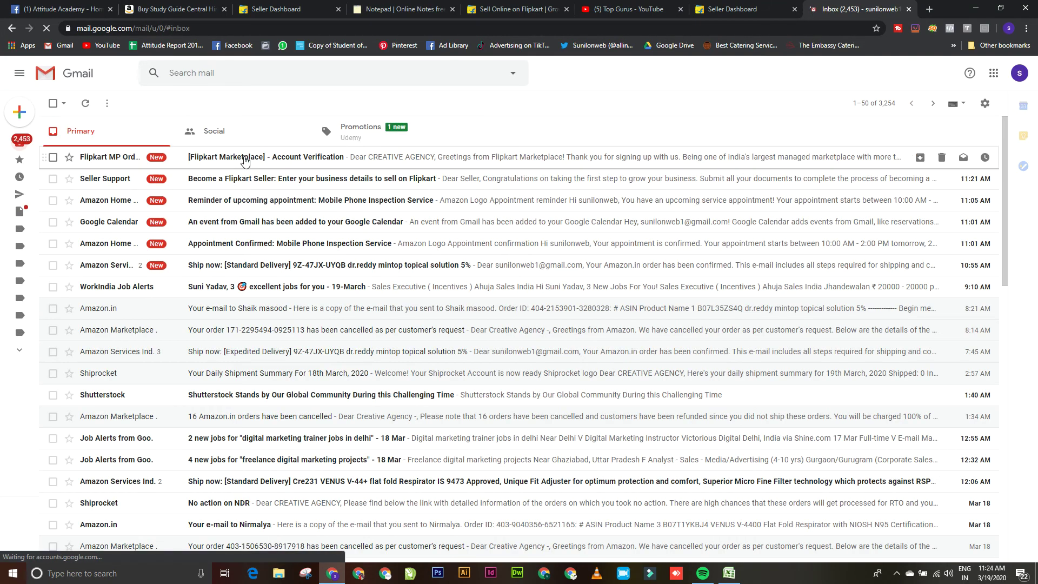
Step: Open the '[Flipkart Marketplace] - Account Verification' email and follow its verifyEmail link
click(244, 158)
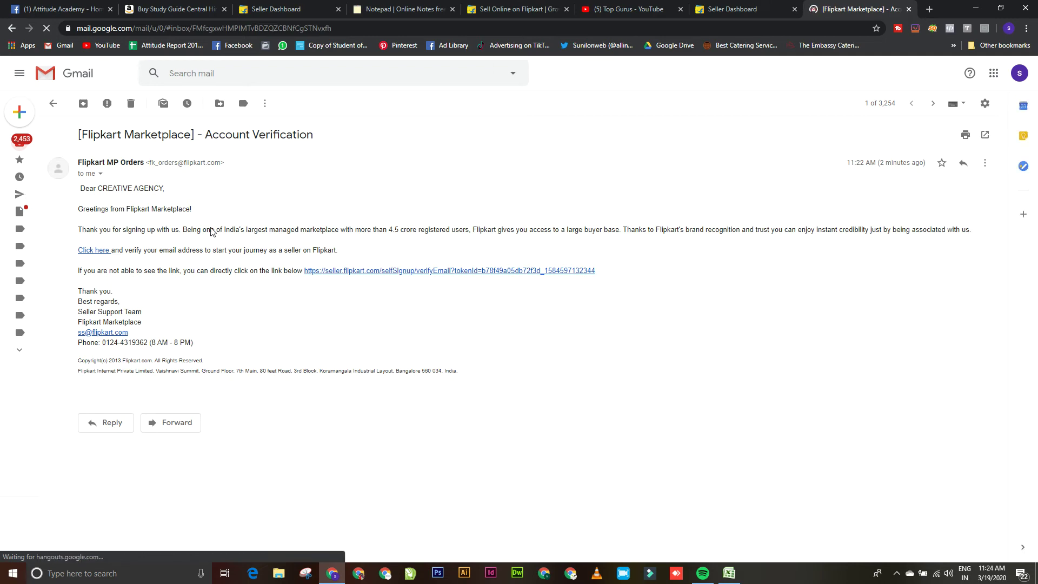
click(346, 271)
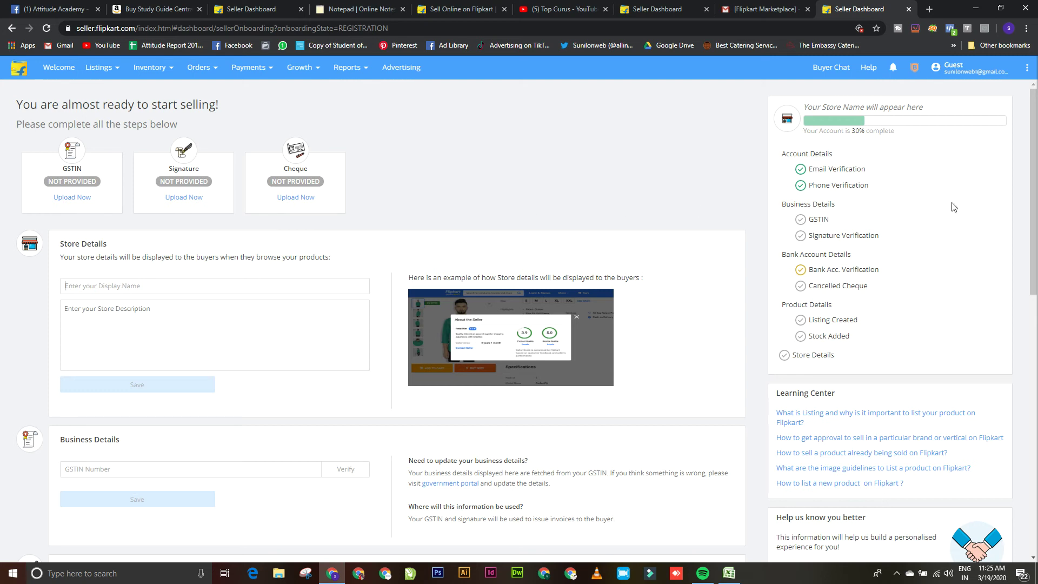
Step: Save store details with display name CREATIVE AGENCY and description 'WE HAVE MULTIPLE PRODUCTS'
scroll(1030, 172, down, 3)
scroll(1030, 172, up, 3)
text(CREATIVE AGENCY)
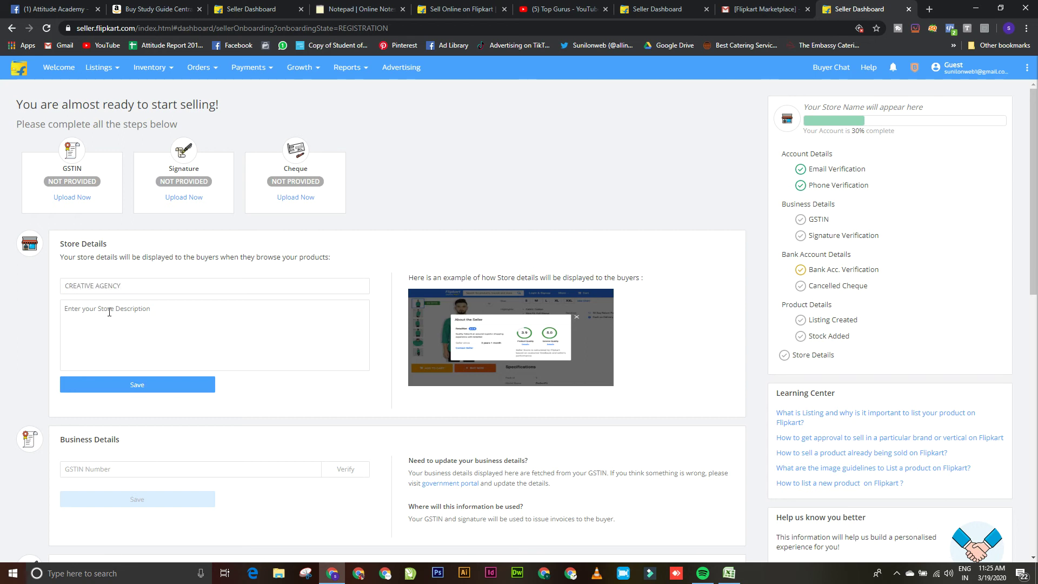
click(109, 311)
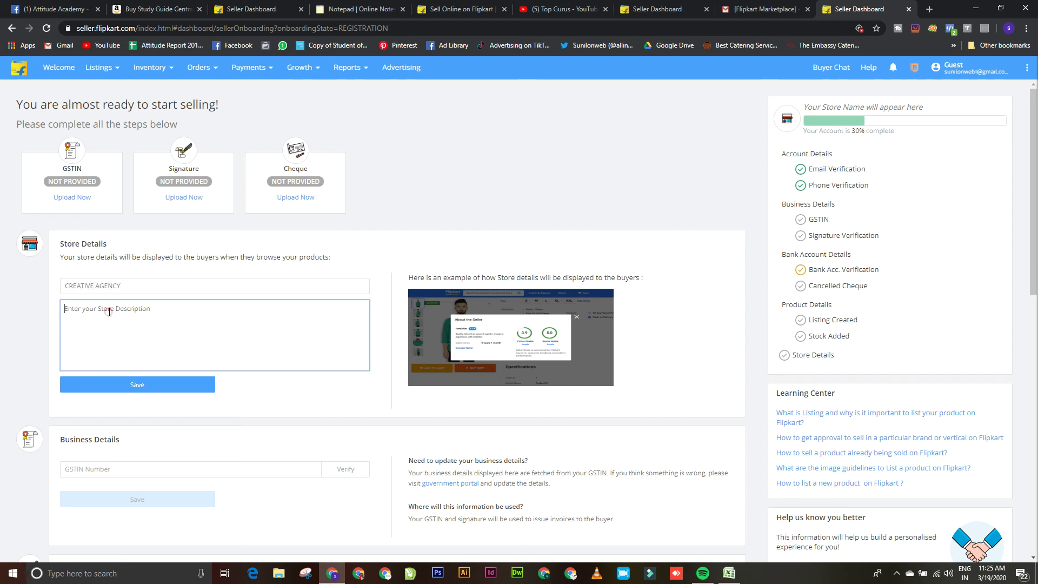
text(WE HAVE MULTIPLE PRODUCTS)
click(130, 385)
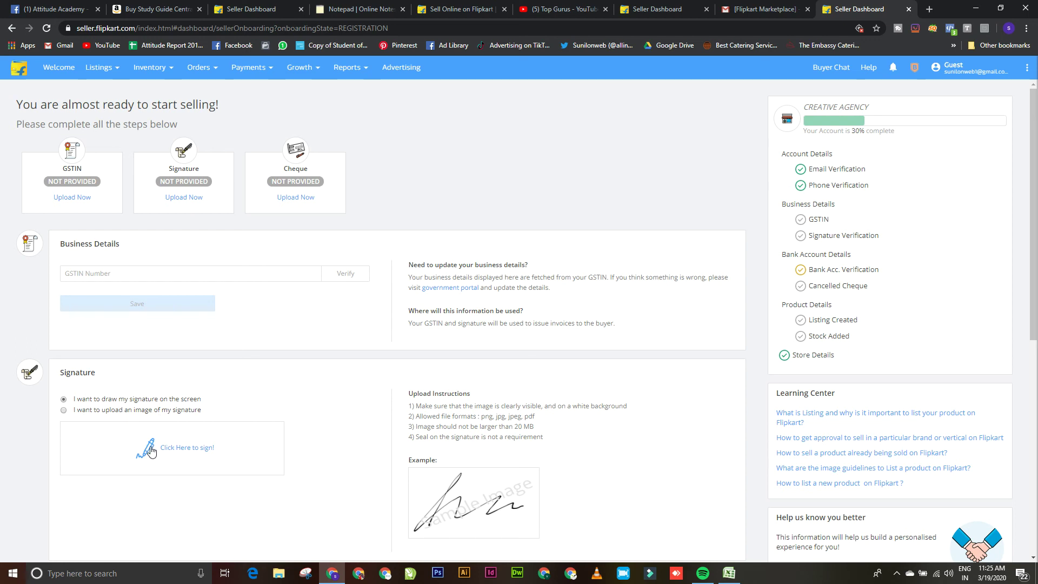
Step: Draw a freehand signature in the Sign Here pad and confirm it for upload
mouse_move(1033, 201)
mouse_down()
mouse_move(1036, 327)
mouse_move(1032, 174)
mouse_move(1036, 202)
mouse_up()
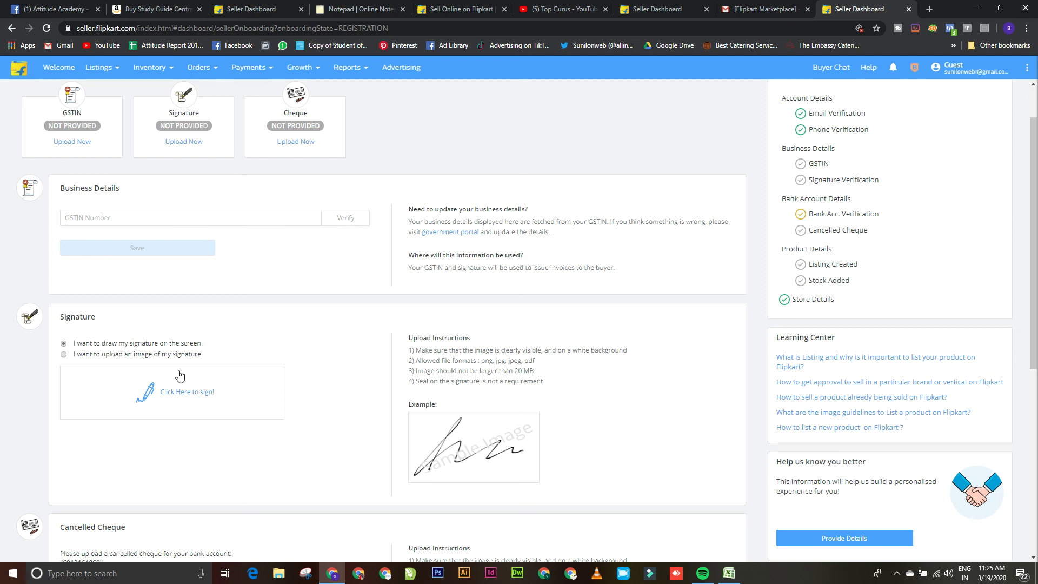
click(154, 395)
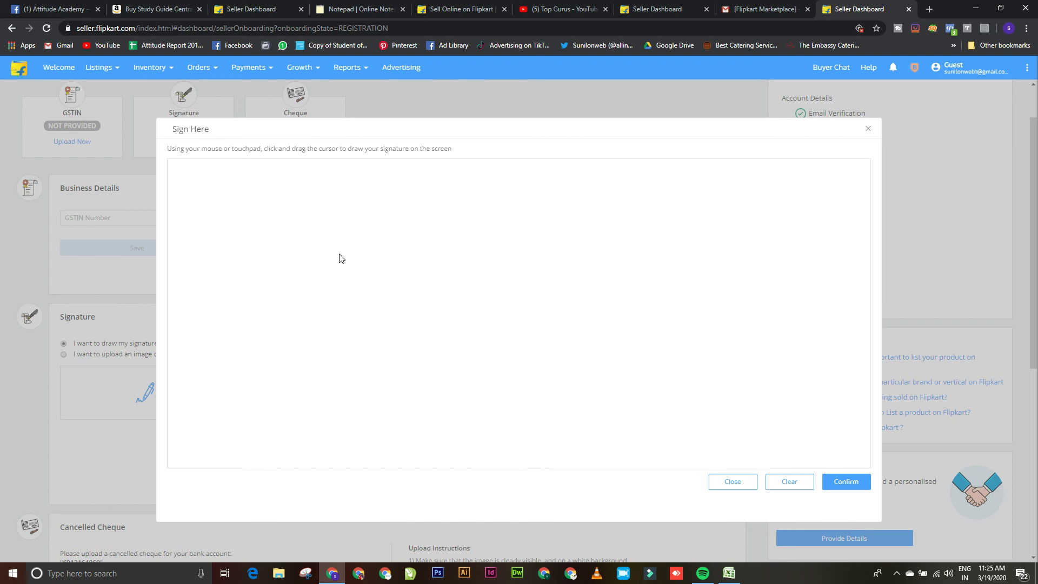
mouse_move(340, 254)
mouse_down()
mouse_move(355, 292)
mouse_move(343, 322)
mouse_move(375, 278)
mouse_move(408, 274)
mouse_move(420, 241)
mouse_move(476, 292)
mouse_up()
drag(416, 227, 437, 302)
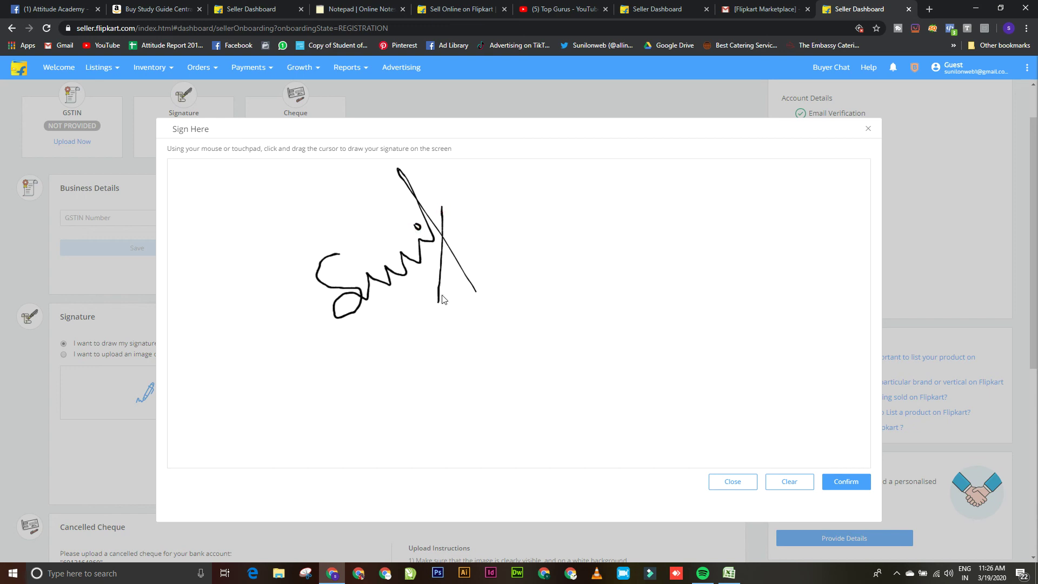
mouse_move(468, 233)
mouse_down()
mouse_move(472, 248)
mouse_move(506, 205)
mouse_move(473, 210)
mouse_move(520, 214)
mouse_move(529, 175)
mouse_move(549, 203)
mouse_move(542, 182)
mouse_move(561, 172)
mouse_up()
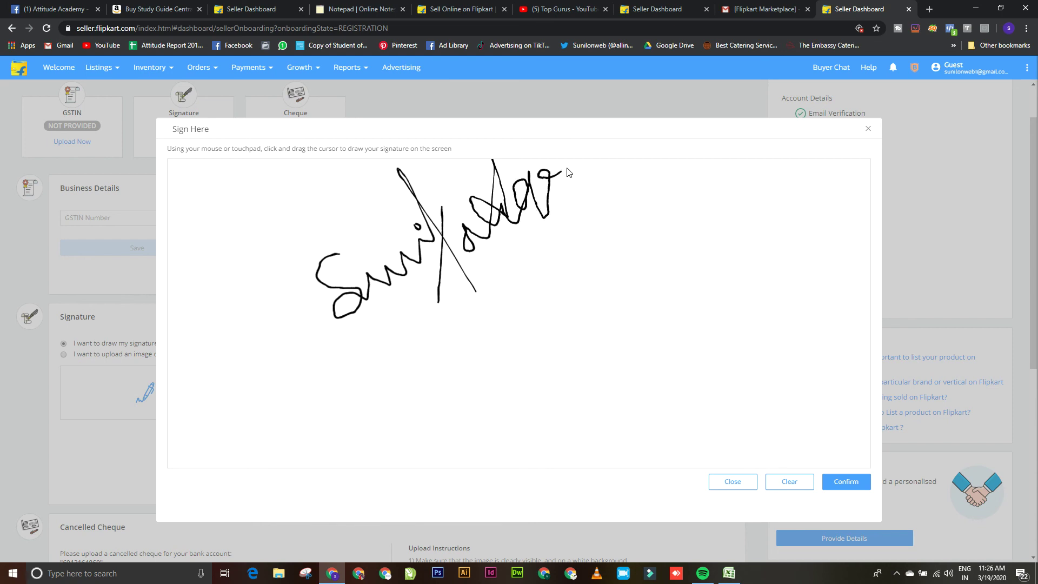
click(845, 481)
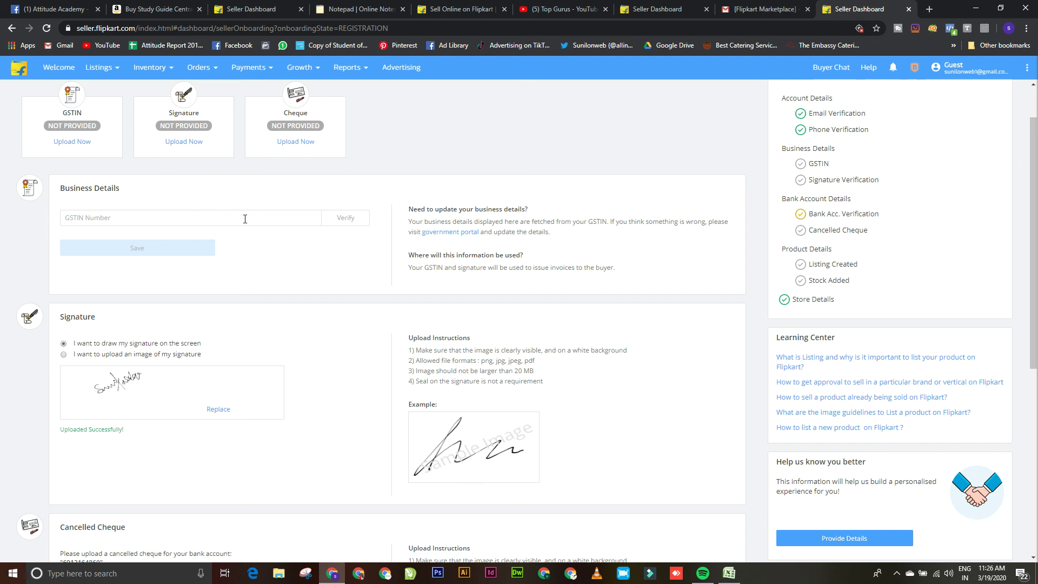
Step: Reload the seller dashboard so the onboarding progress updates to 50% complete
scroll(1036, 229, down, 1)
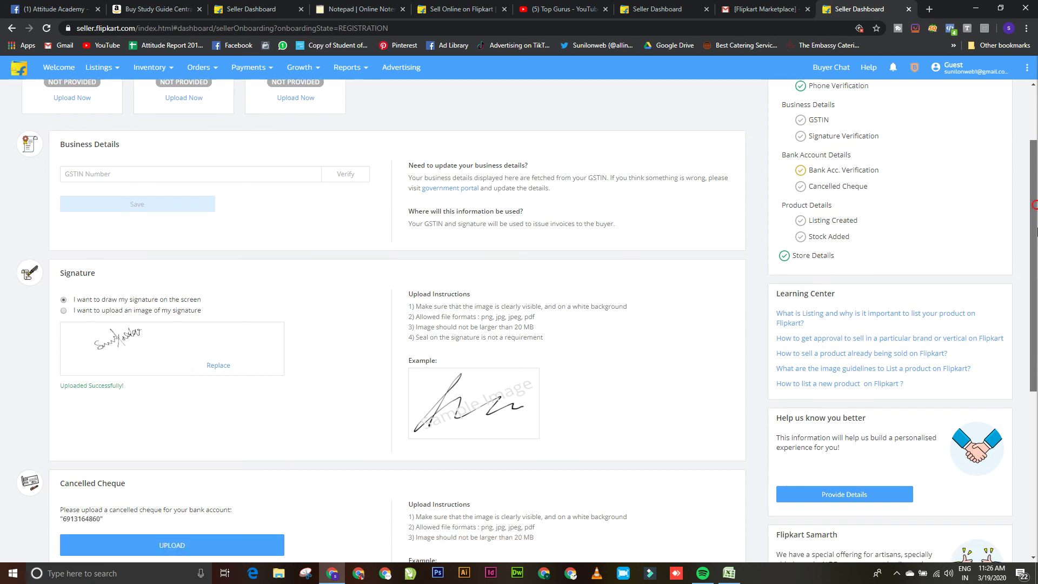
drag(1036, 229, 1035, 162)
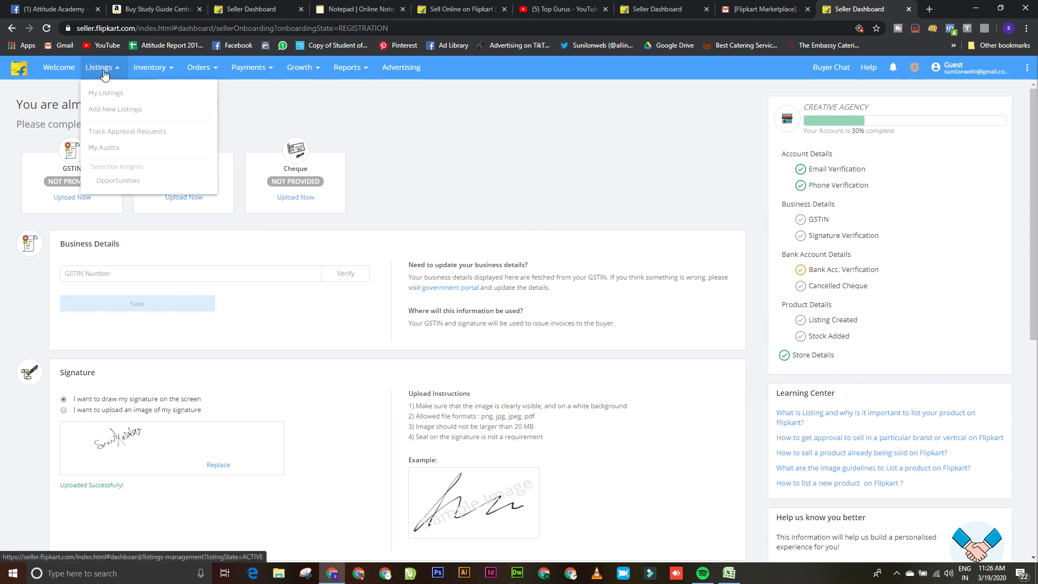
mouse_move(133, 73)
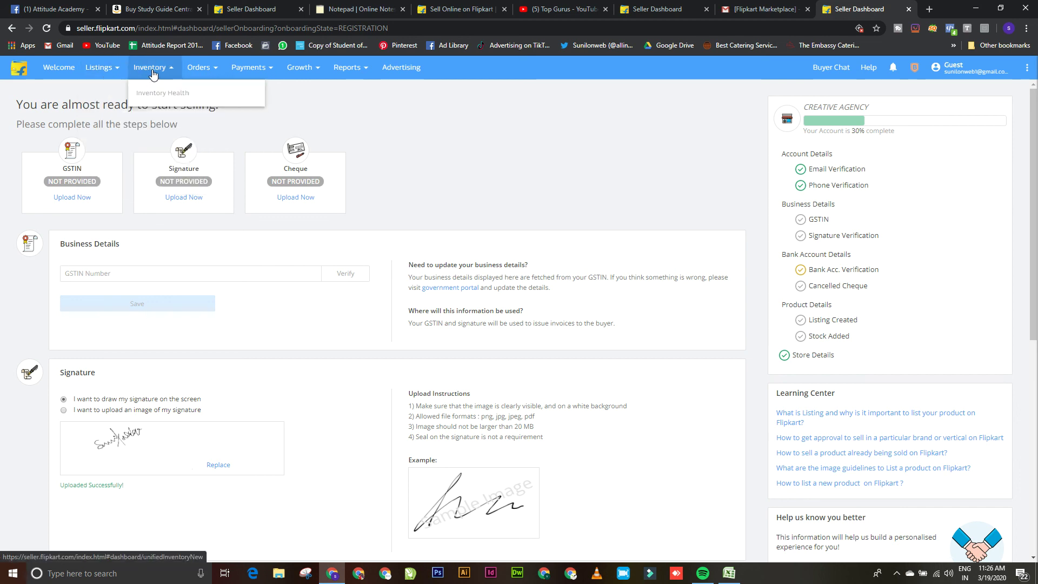
mouse_move(211, 73)
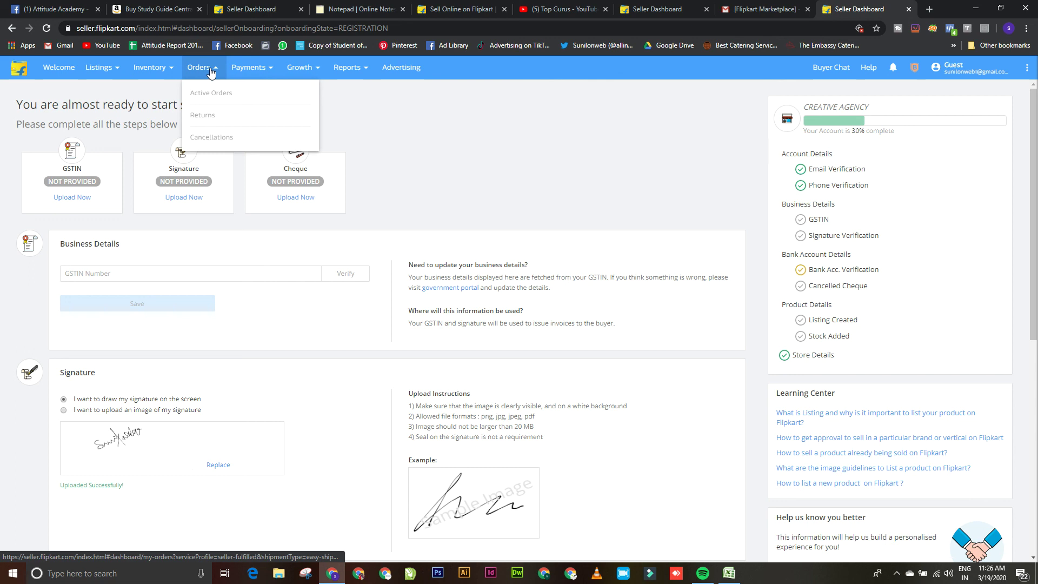
mouse_move(243, 74)
mouse_move(300, 74)
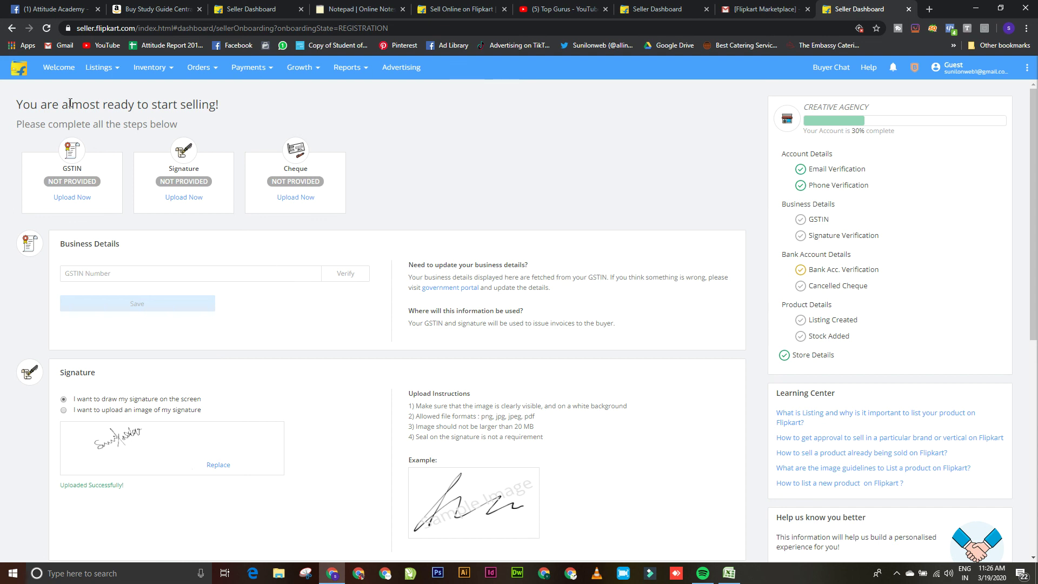
click(46, 28)
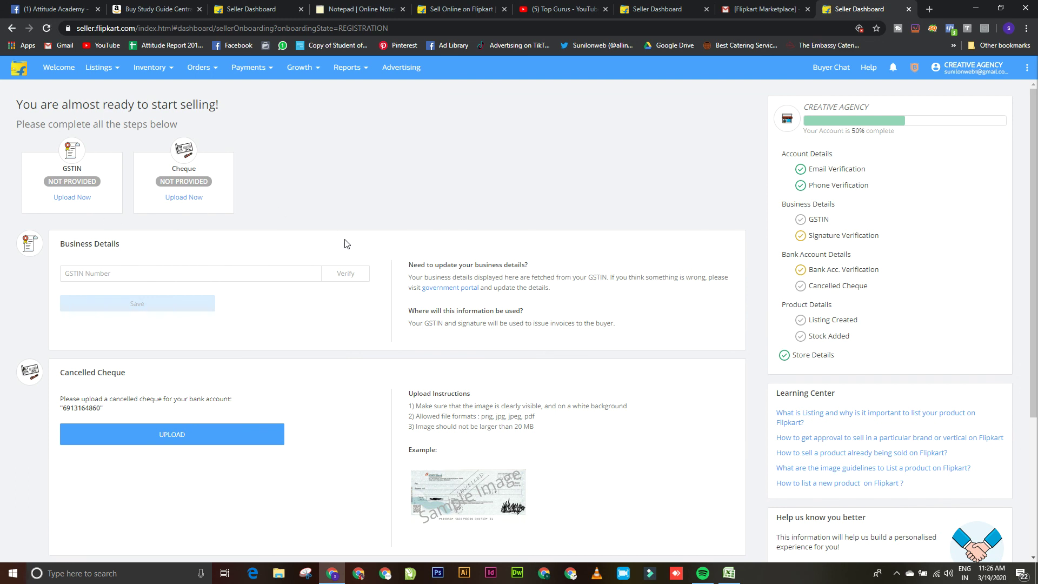
Step: Scroll down to List Your Products and bring up Free Screen Recorder from the tray
drag(1034, 227, 1034, 362)
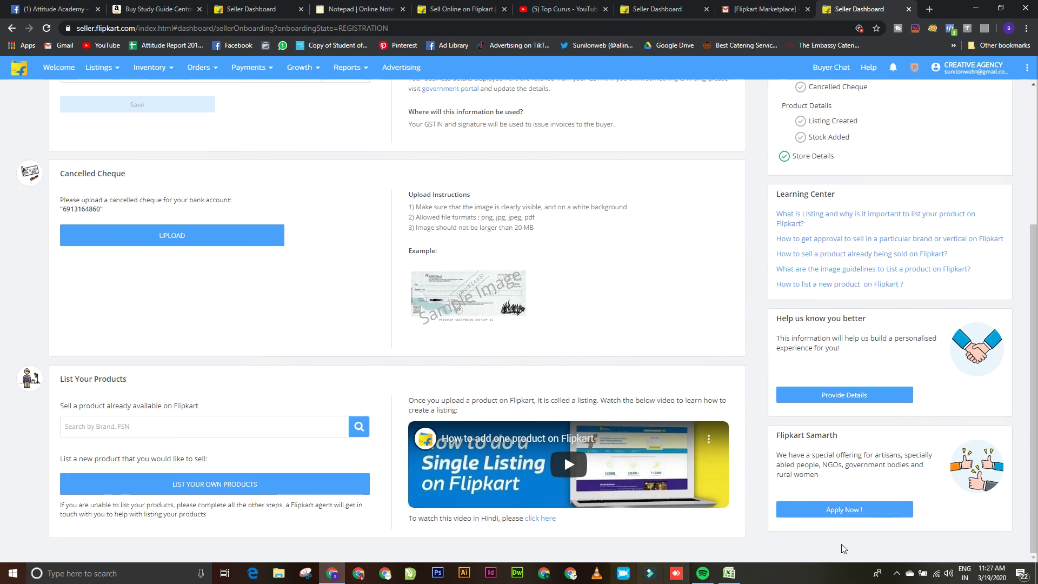
click(896, 573)
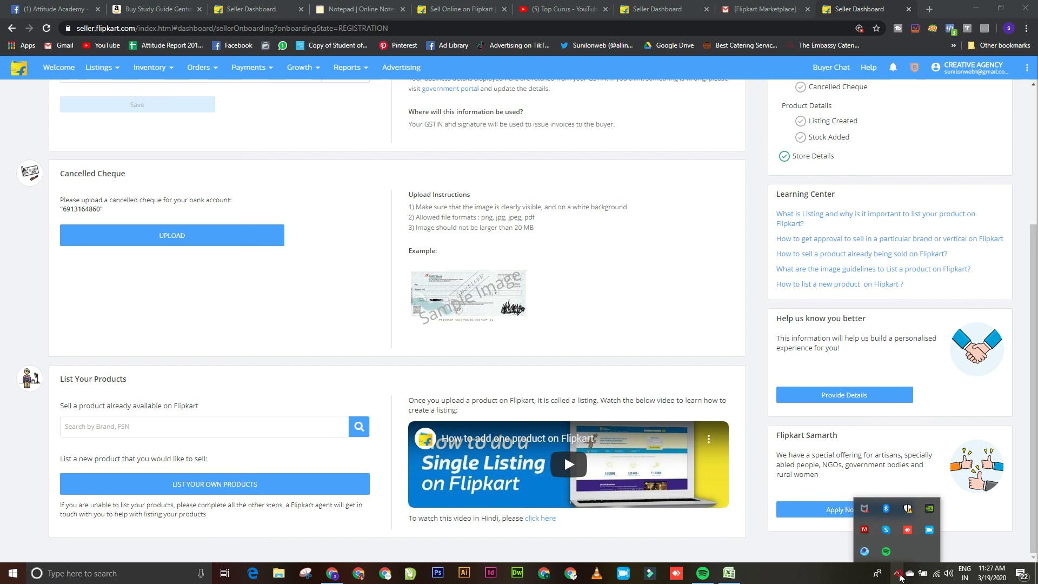
click(930, 531)
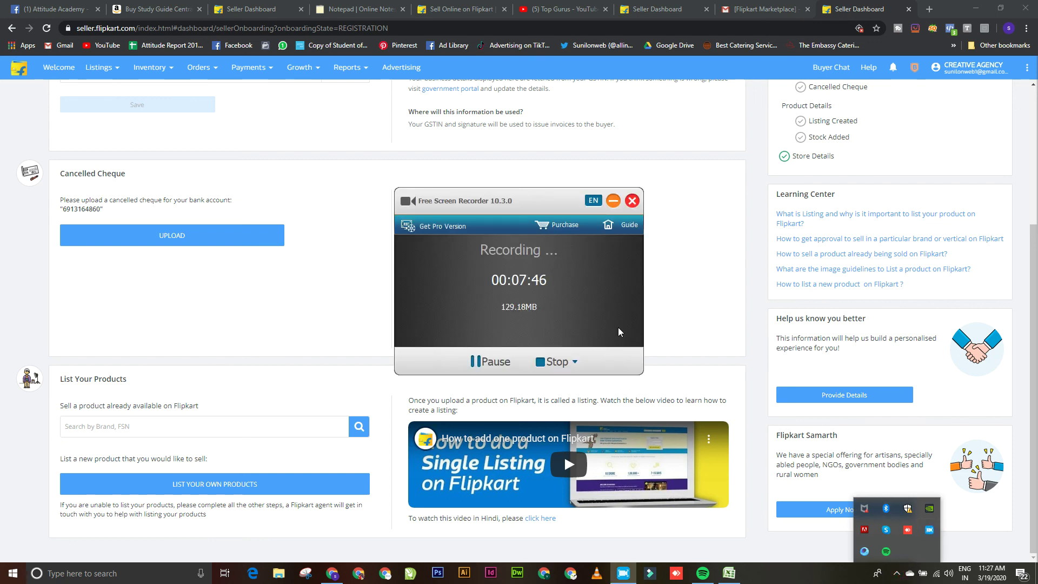